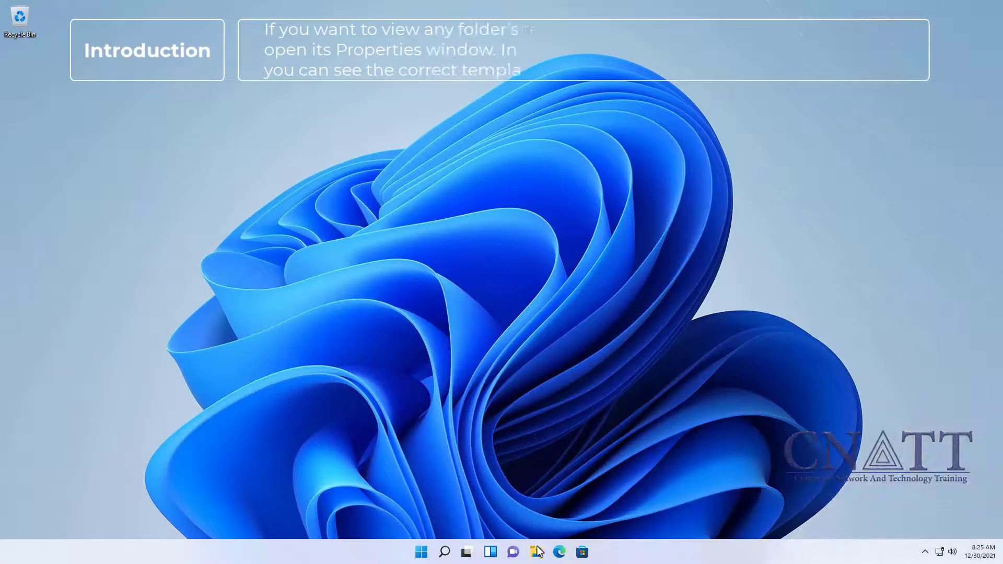
Open the customization properties of the "Mixed type of files" folder on Local Disk (C:) to view its template
left_click(537, 553)
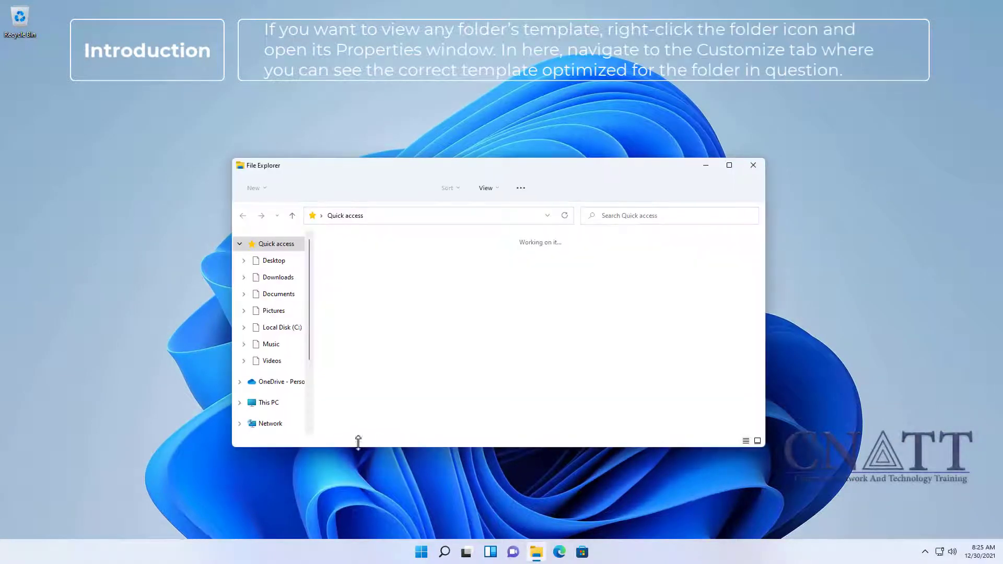
left_click(266, 407)
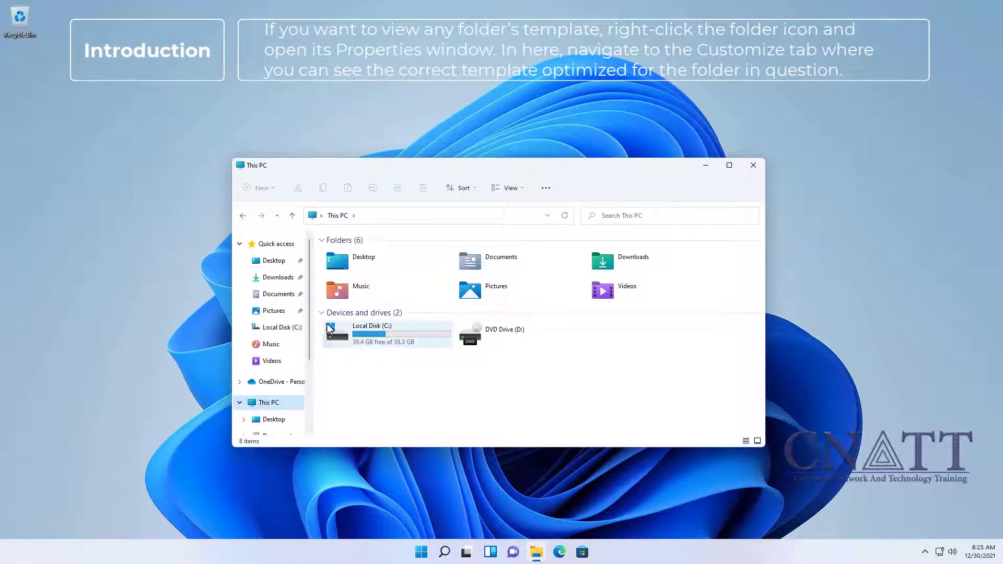
double_click(327, 324)
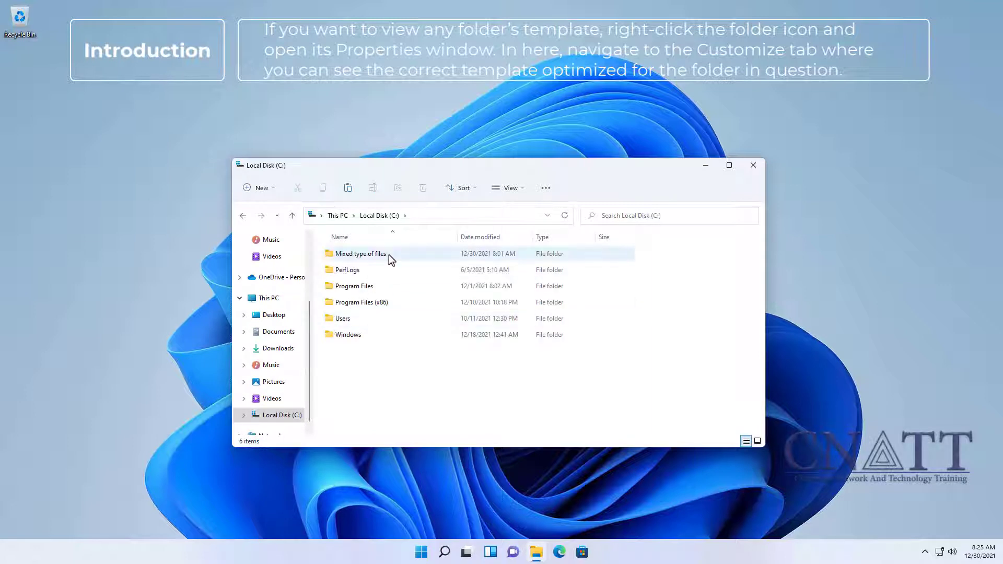
left_click(389, 255)
right_click(389, 255)
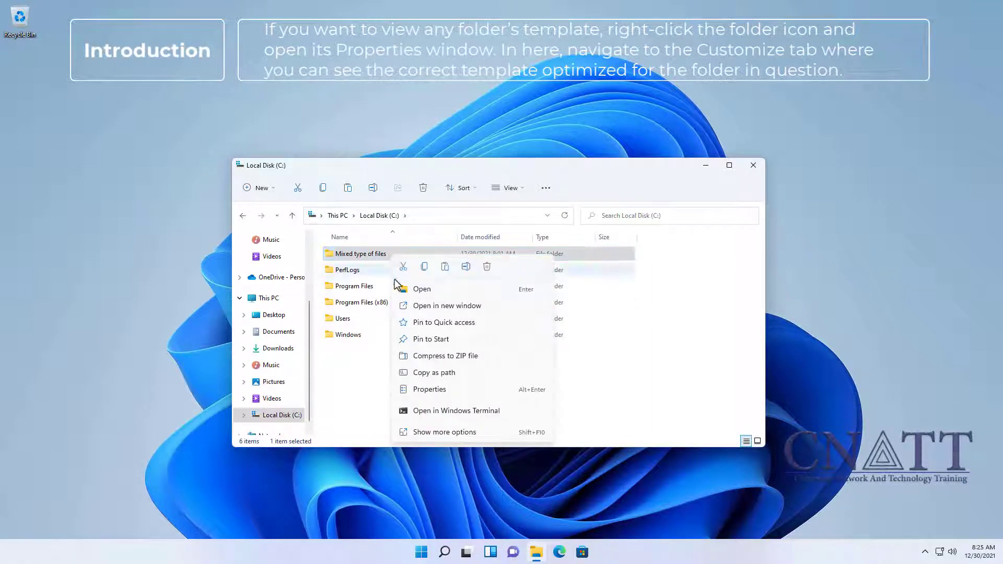
left_click(457, 390)
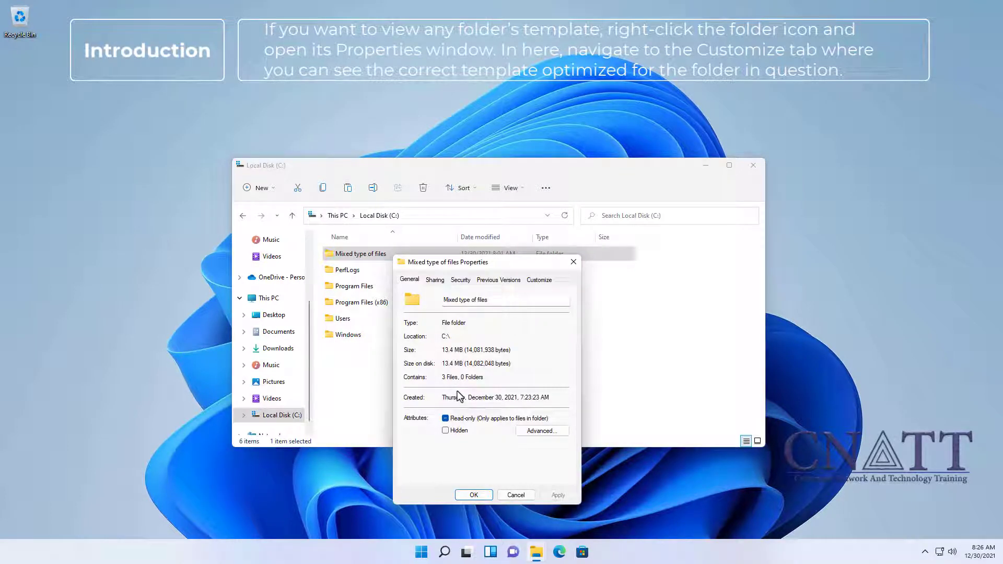
left_click(540, 281)
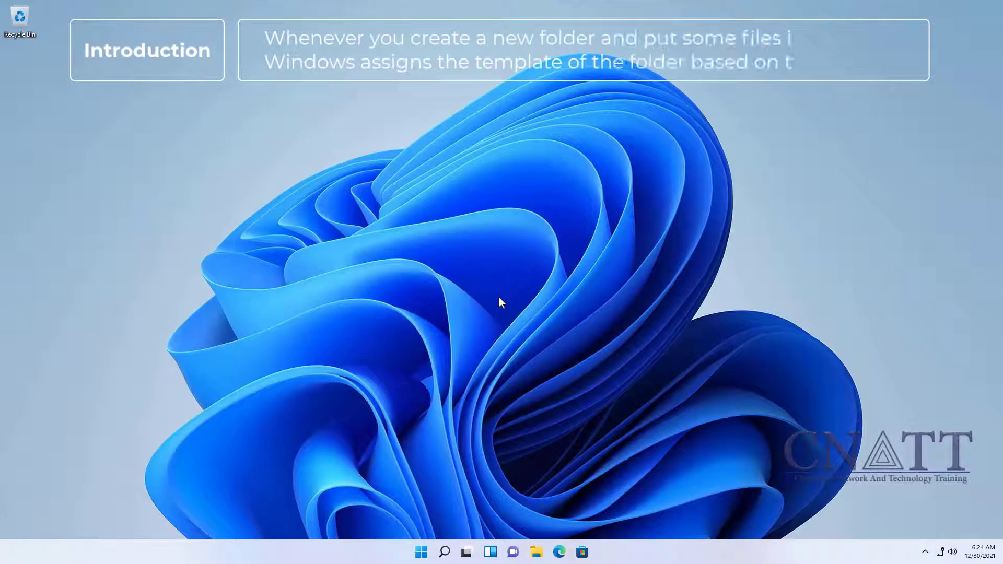
Create a new folder named "My Pictures" on the desktop
right_click(114, 123)
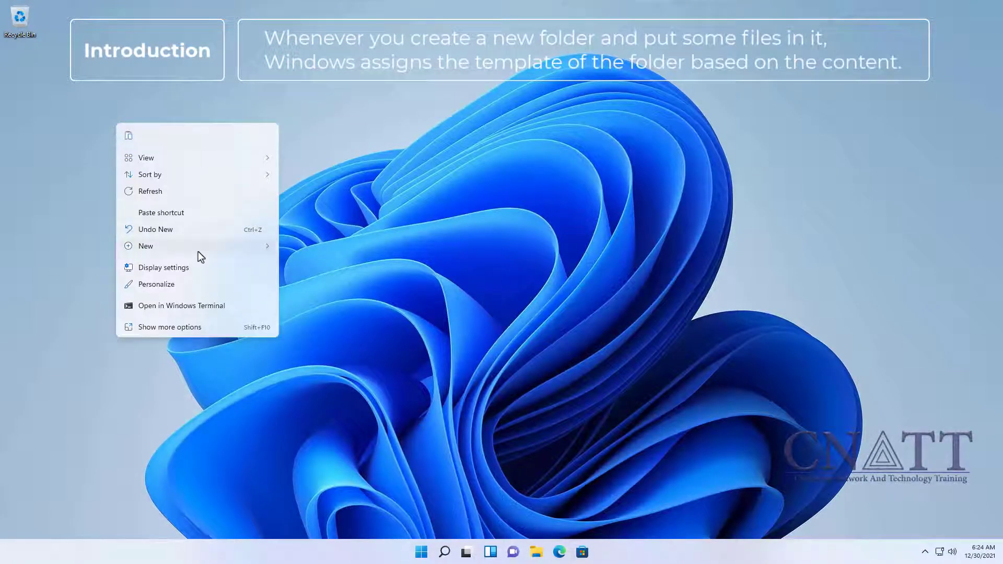
mouse_move(207, 252)
left_click(291, 251)
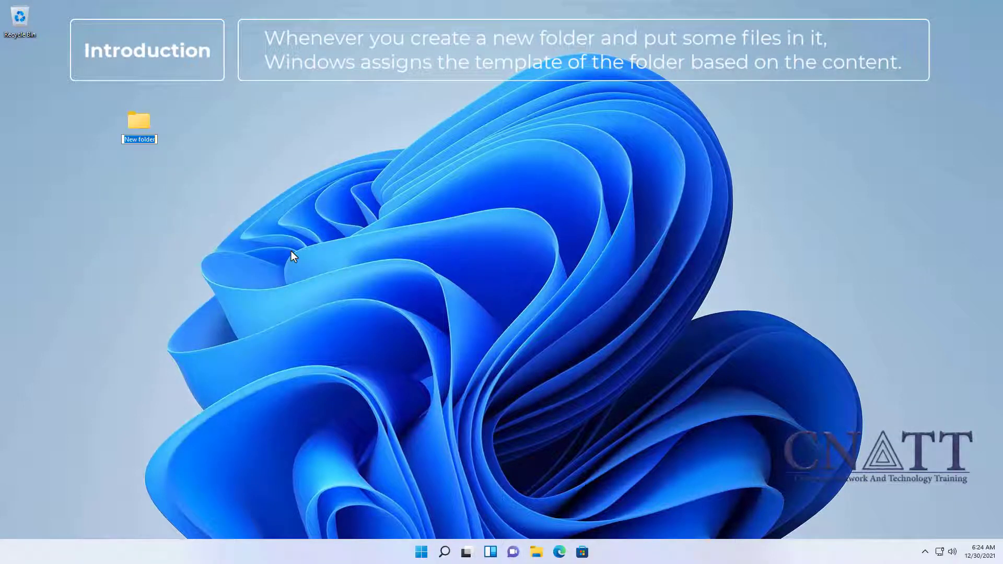
type("My Pi")
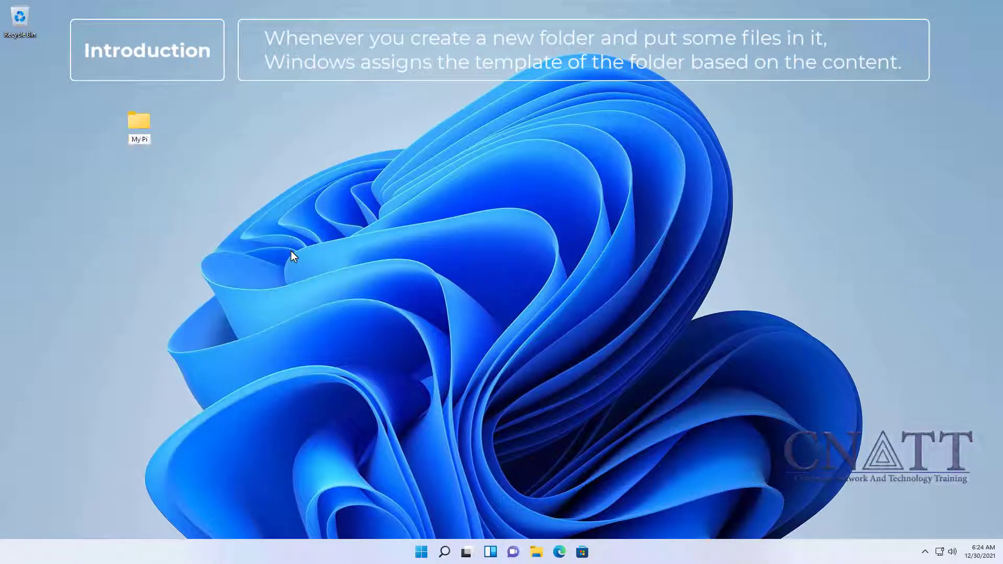
type("ctures")
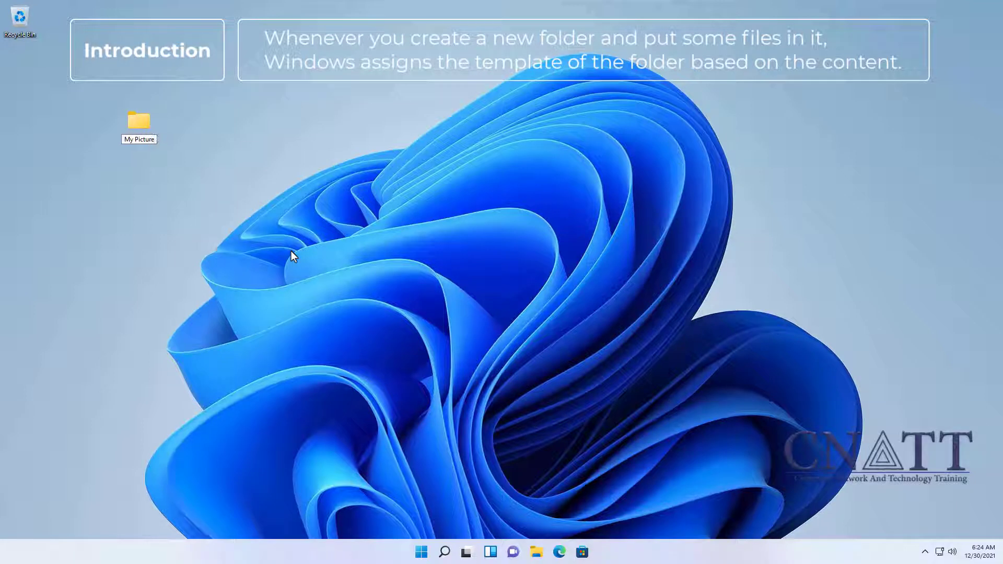
key("Return")
Paste the copied image files into the My Pictures folder and close its window
key("Return")
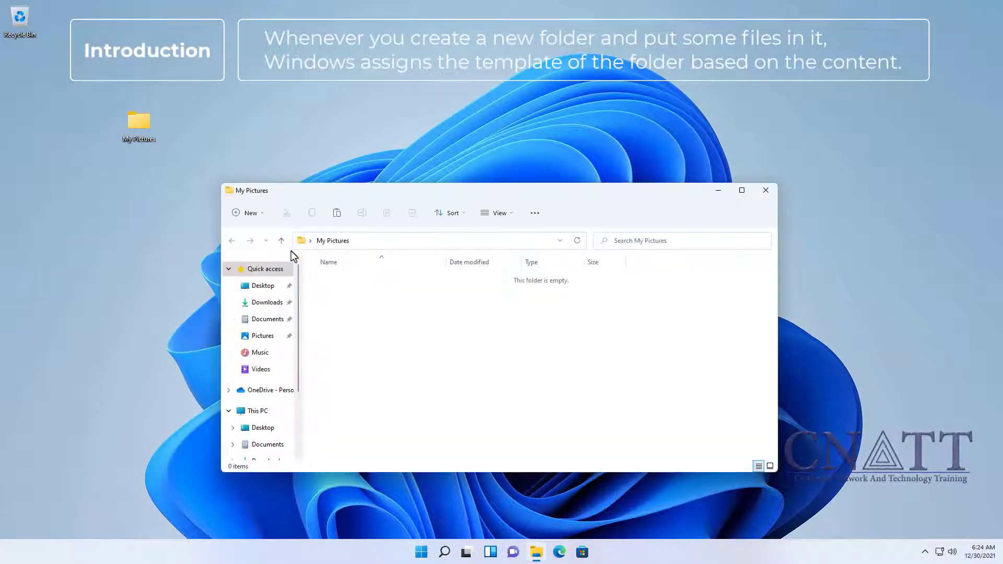
left_click(336, 217)
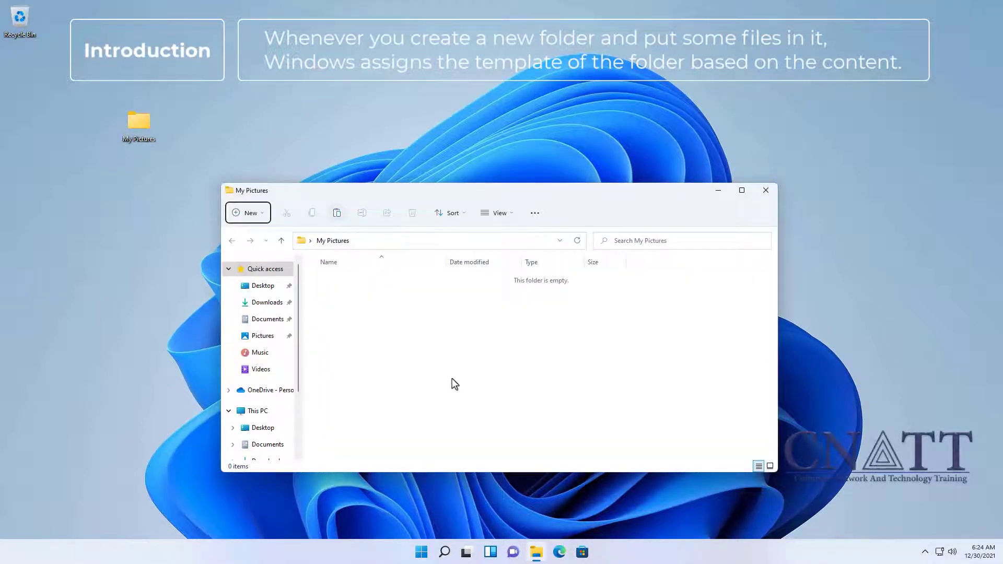
left_click(453, 384)
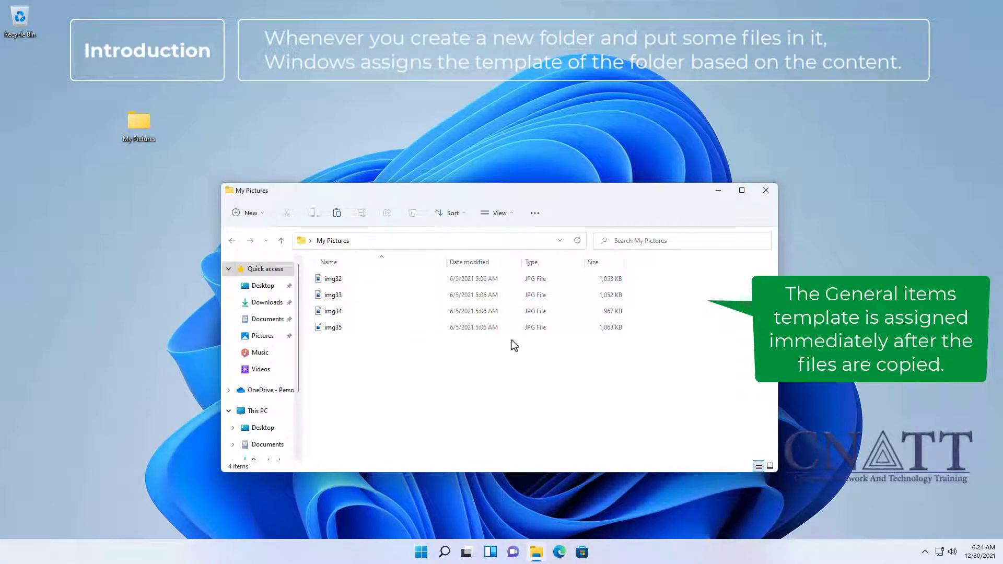
left_click(771, 193)
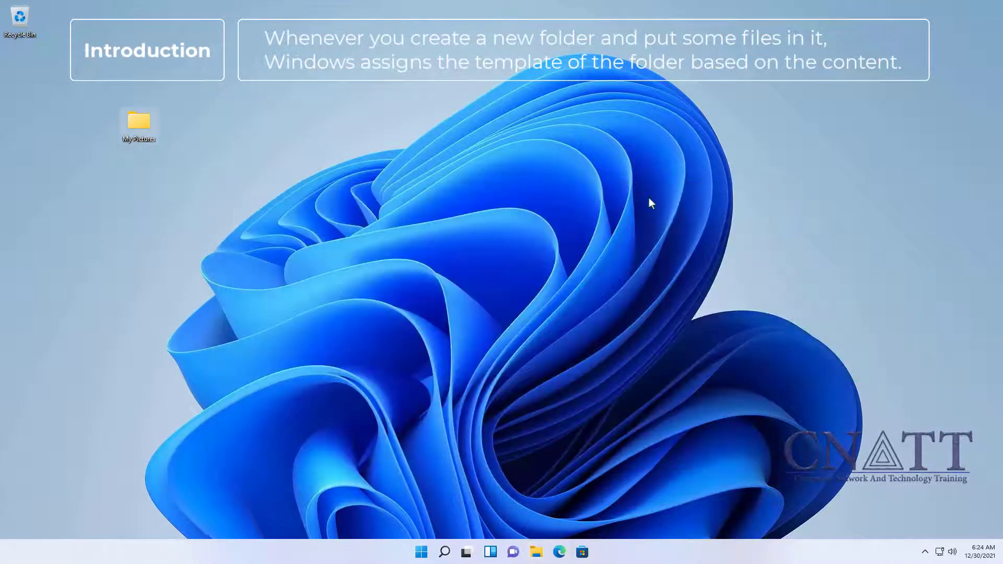
Reopen the My Pictures folder and view its assigned template in the folder's customization properties
double_click(139, 123)
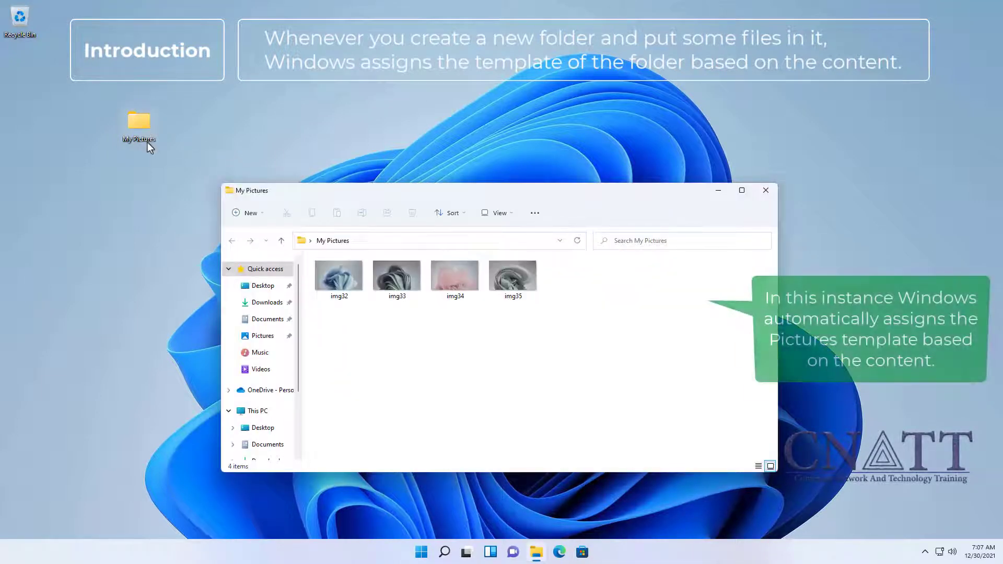
right_click(495, 369)
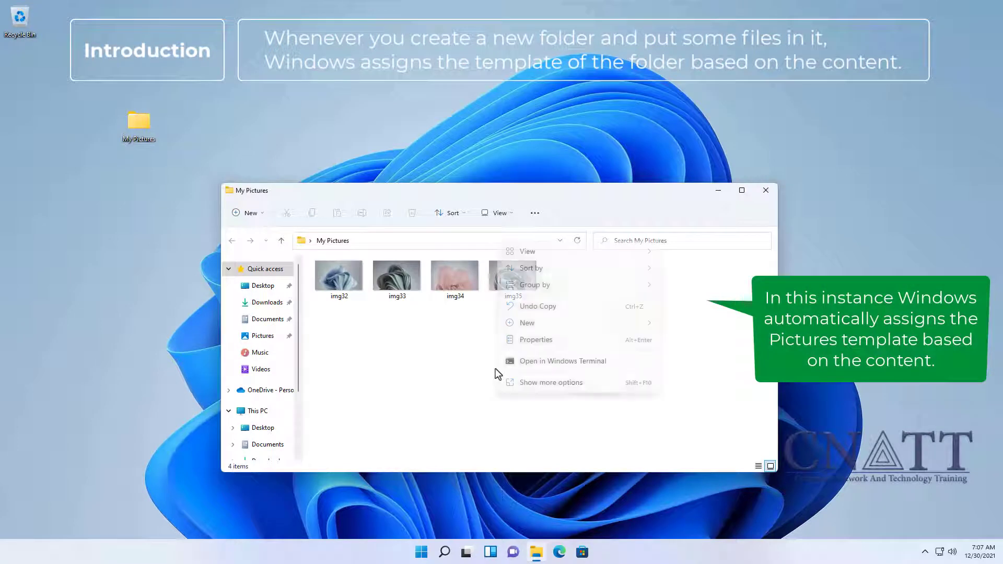
left_click(531, 343)
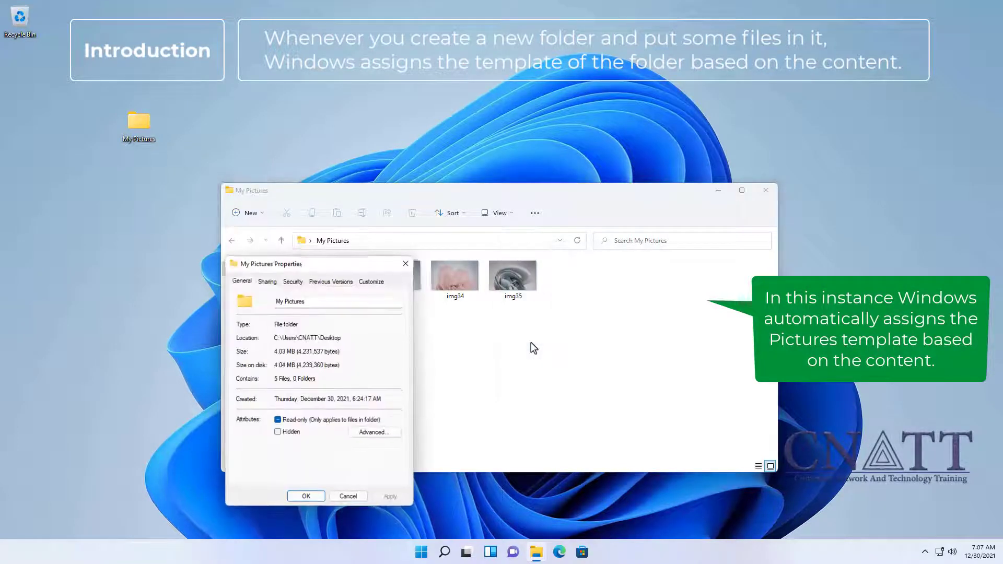
left_click(372, 281)
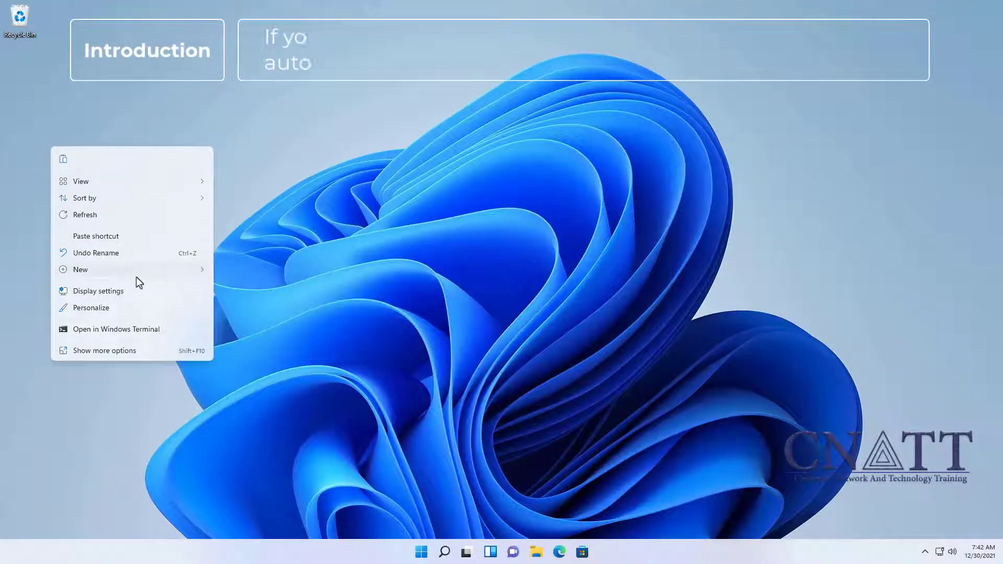
Create a new desktop folder named "mixed type of files"
mouse_move(183, 274)
left_click(240, 273)
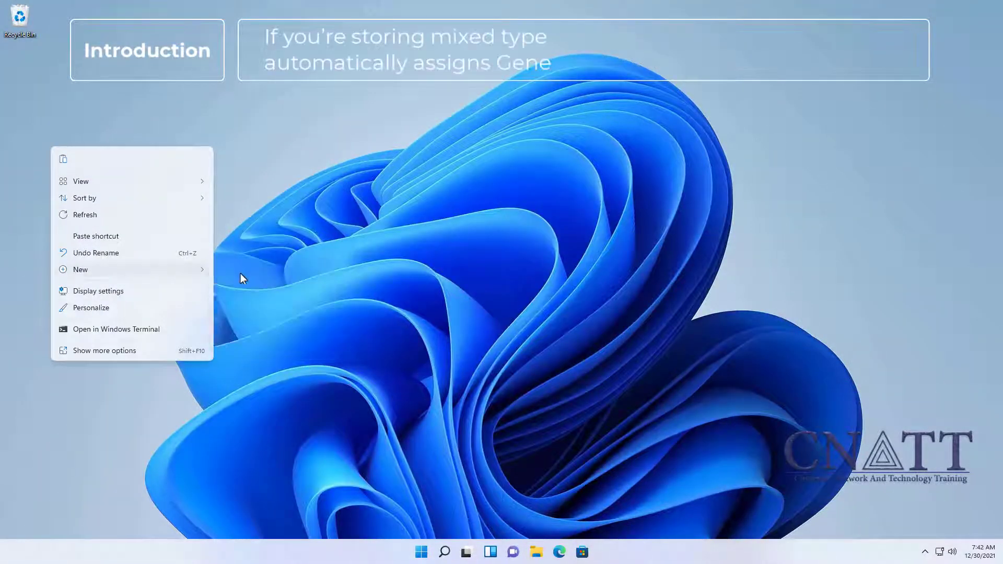
type("mixe")
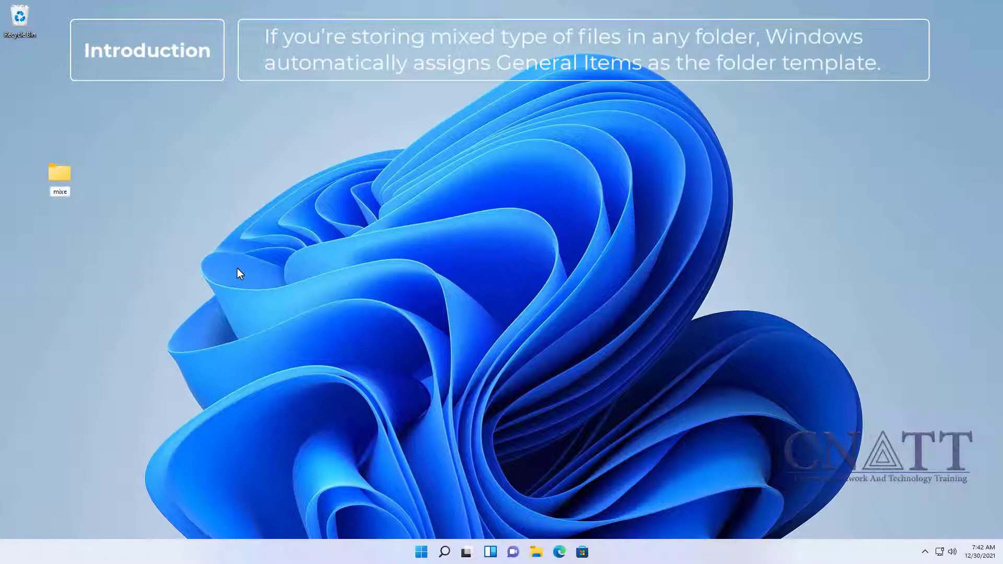
type("d type of")
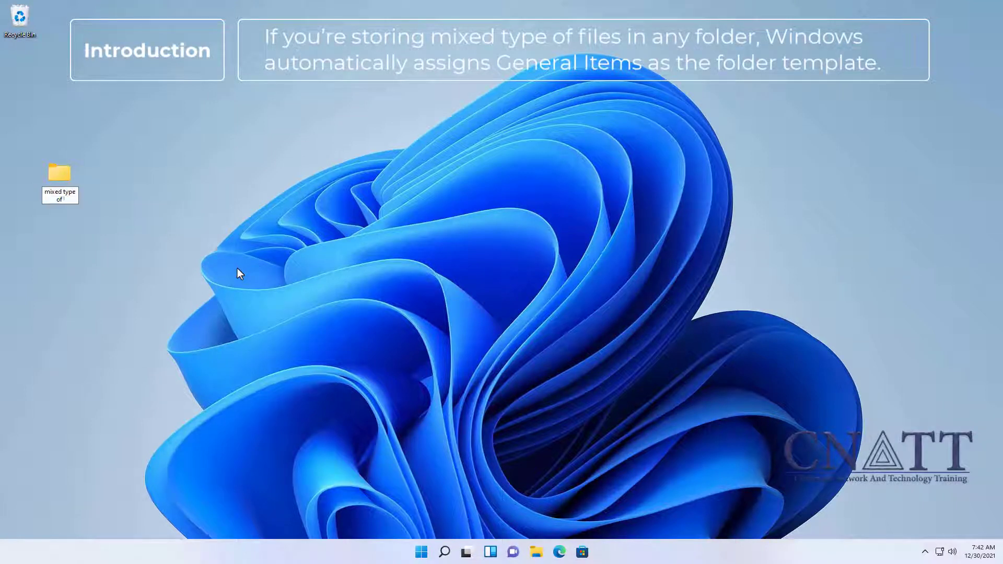
type(" files")
key("Return")
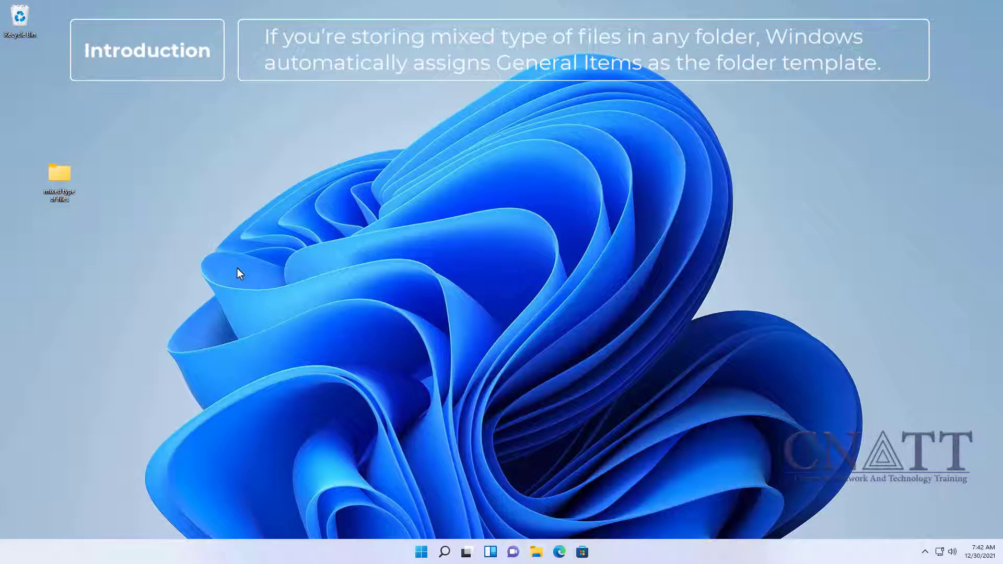
Paste the copied document, music, video and Chrome-Setup files into the "mixed type of files" folder
key("Return")
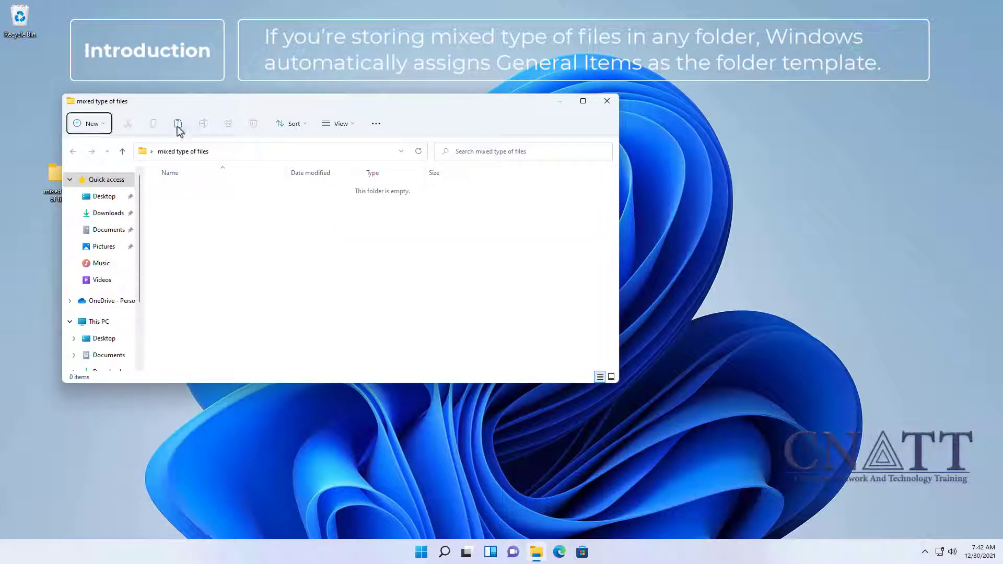
left_click(178, 126)
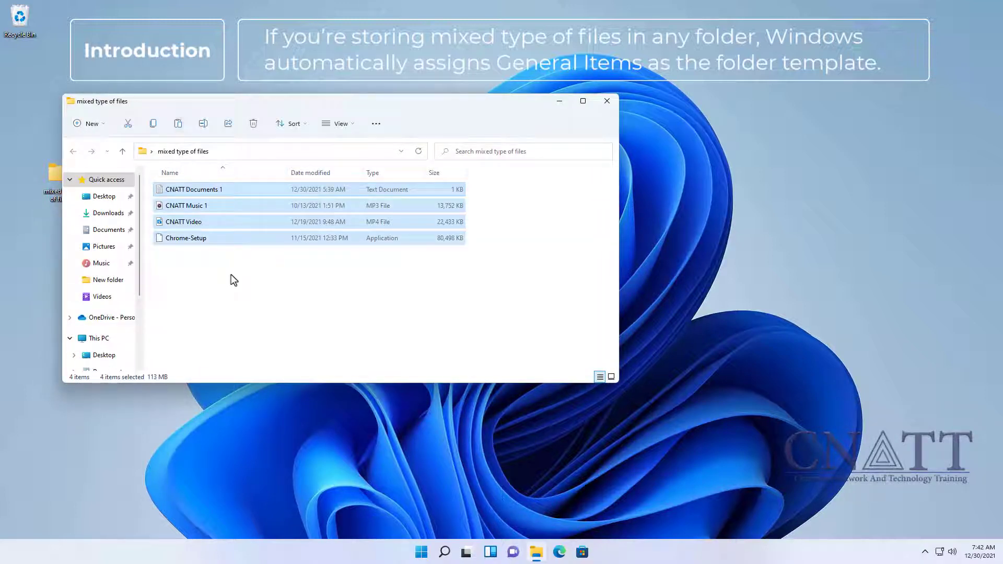
left_click(231, 275)
Check the template in the "mixed type of files" folder's customization properties, dismiss them without changes, and close and reopen the folder
right_click(231, 274)
left_click(275, 400)
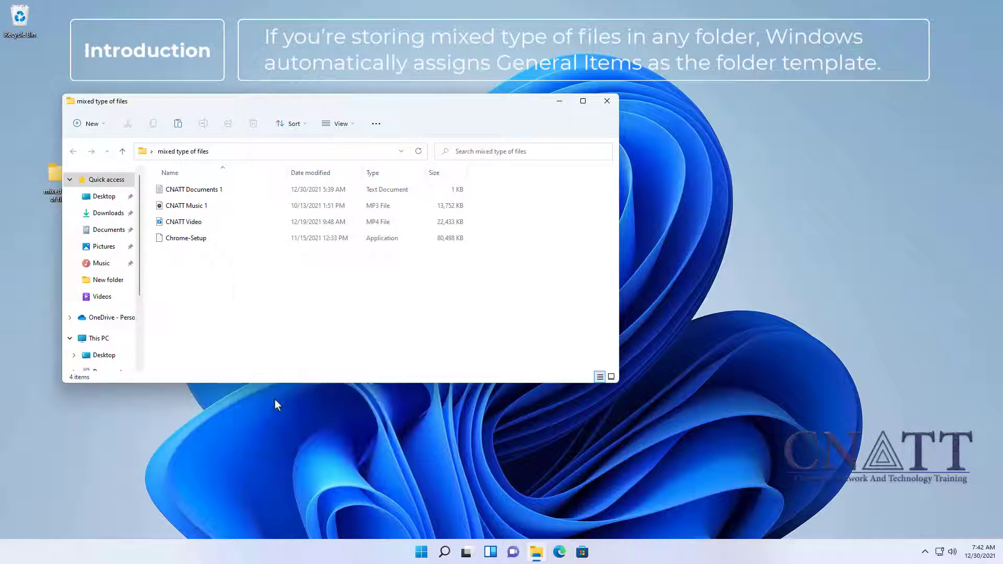
left_click(215, 193)
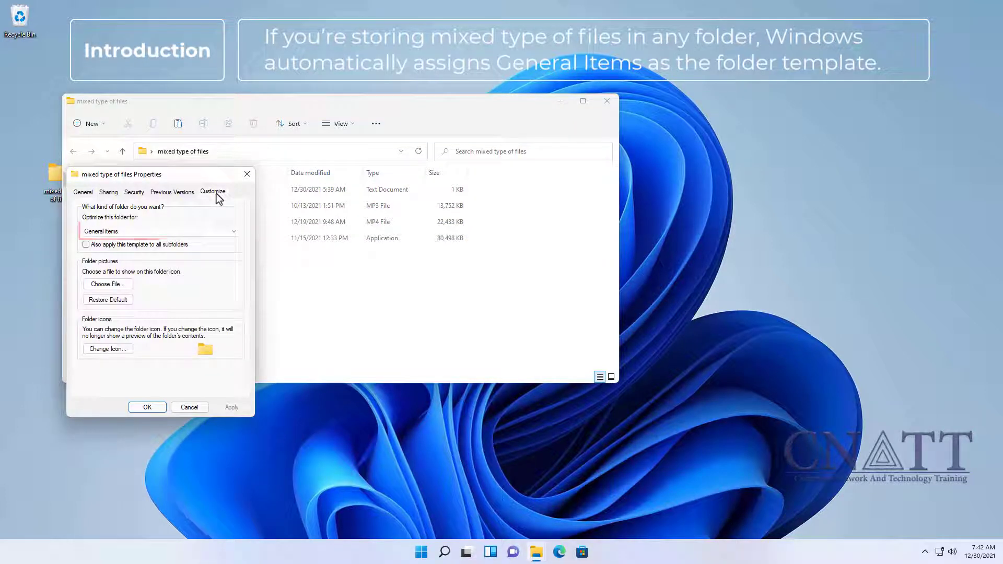
left_click(189, 407)
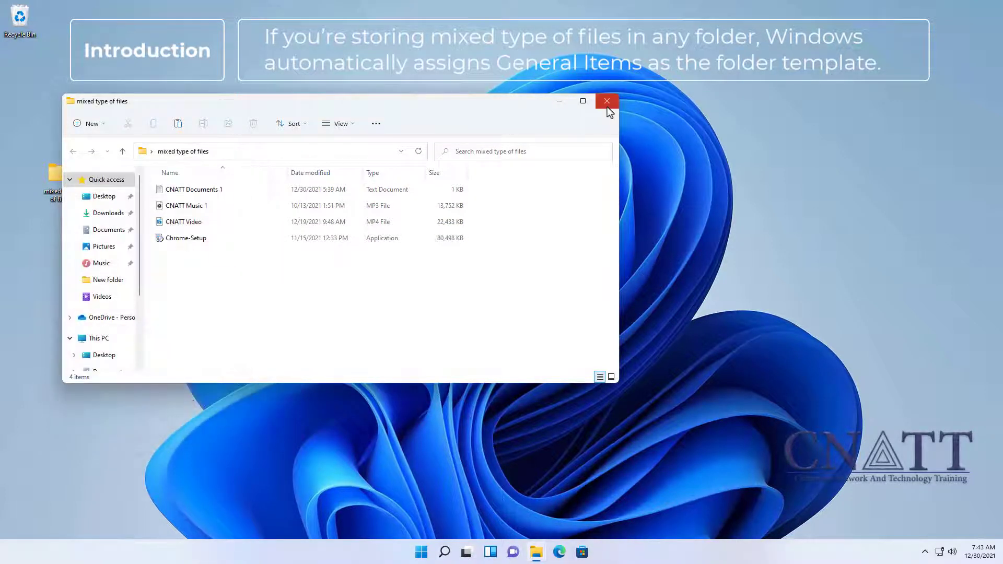
left_click(607, 106)
double_click(59, 174)
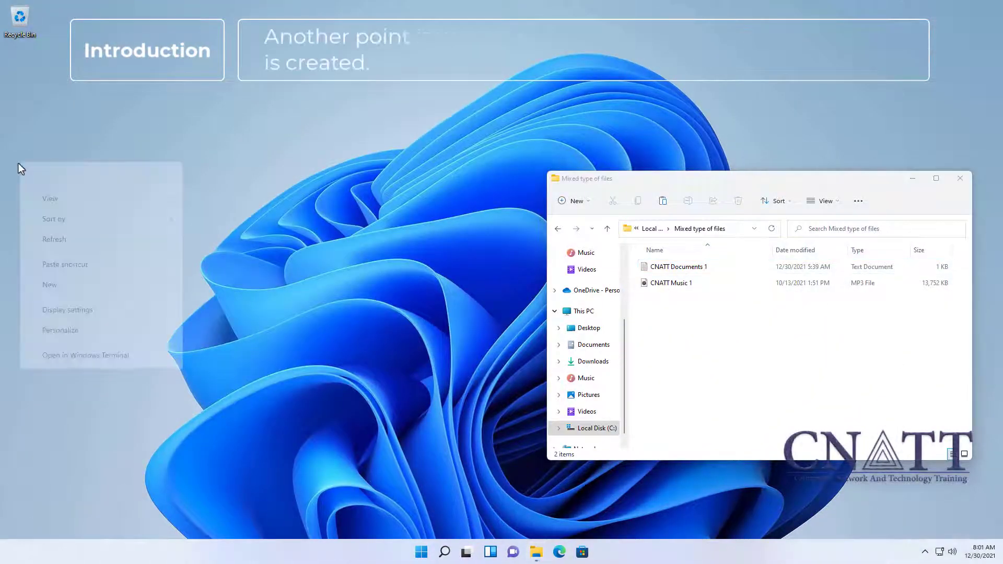
Create a new folder named "Music+Documents" on the desktop
right_click(18, 164)
mouse_move(91, 269)
left_click(214, 268)
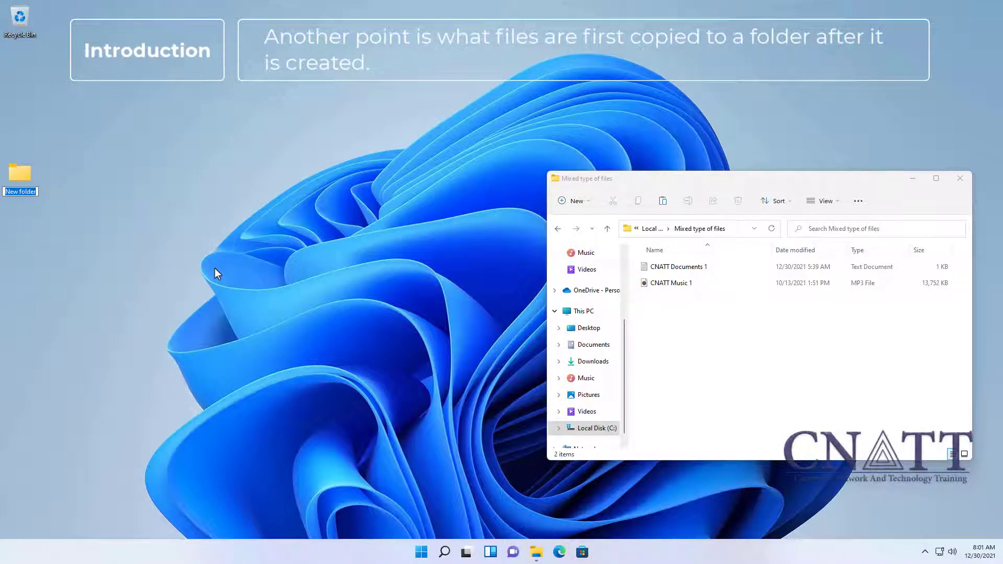
type("Music+")
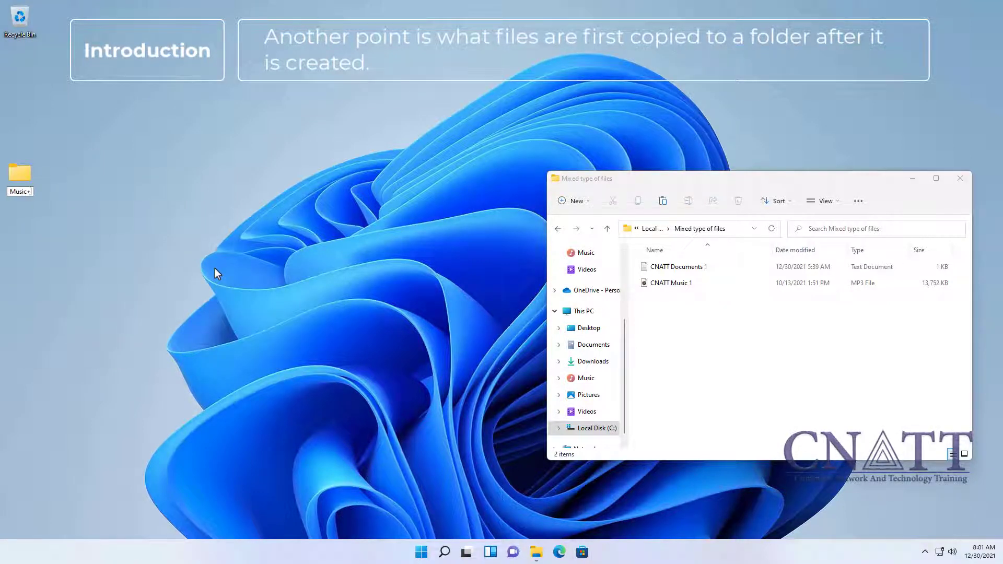
type("Docum")
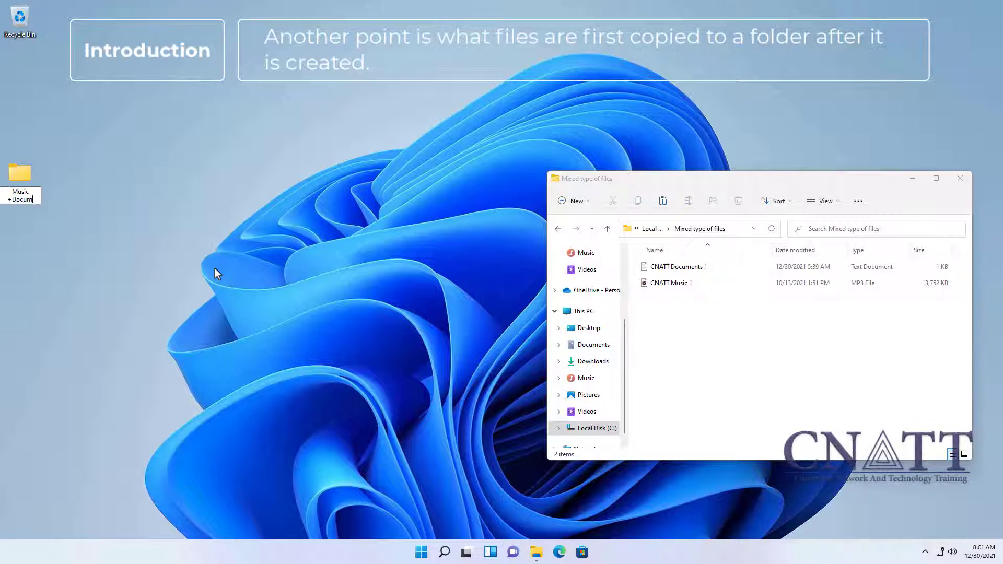
key("Return")
Copy CNATT Music 1 from the "Mixed type of files" folder into Music+Documents and close the Music+Documents window
key("Return")
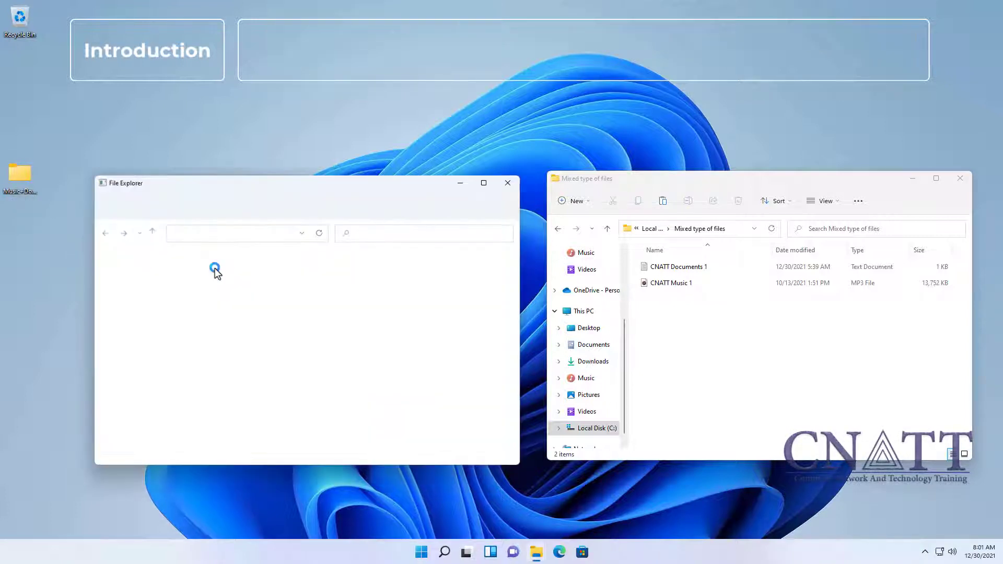
left_click(690, 283)
left_click(638, 201)
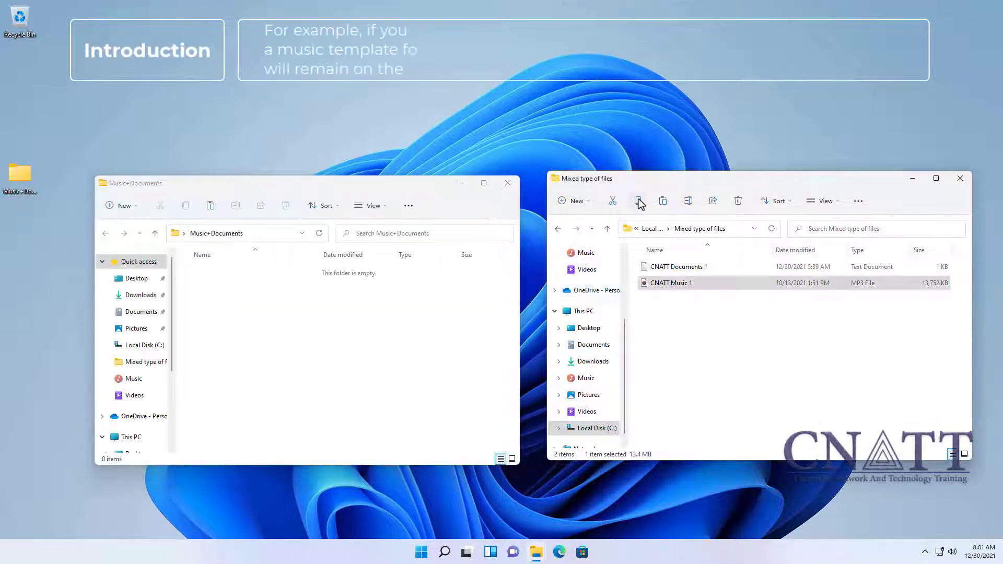
left_click(211, 205)
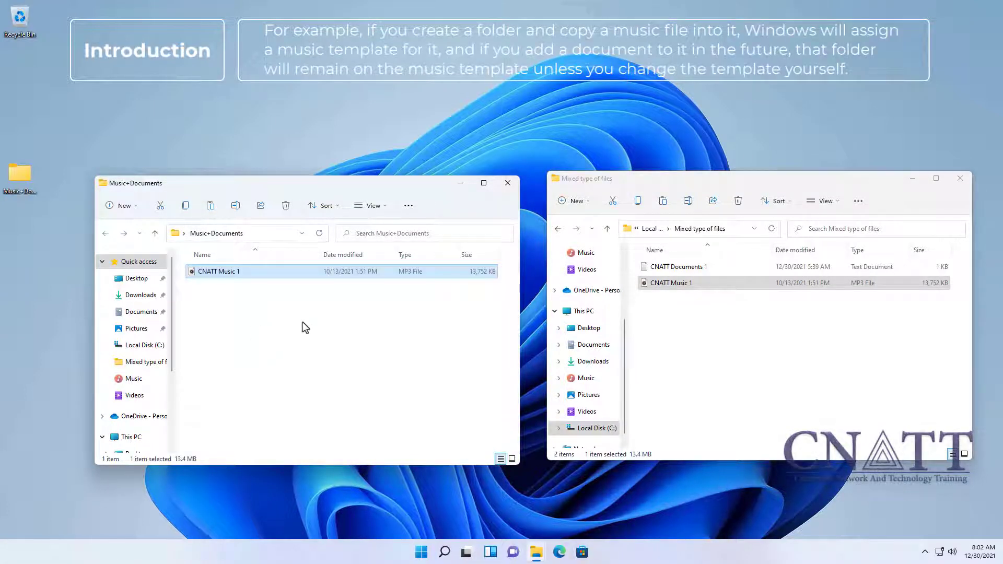
left_click(508, 183)
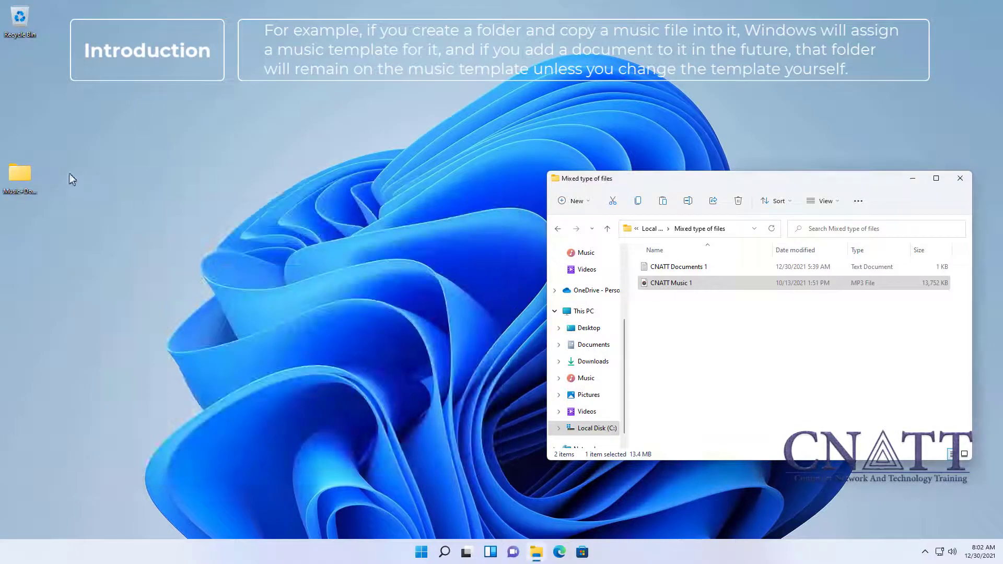
Reopen the Music+Documents folder and check its template in the customization properties, dismissing them without changes
double_click(20, 175)
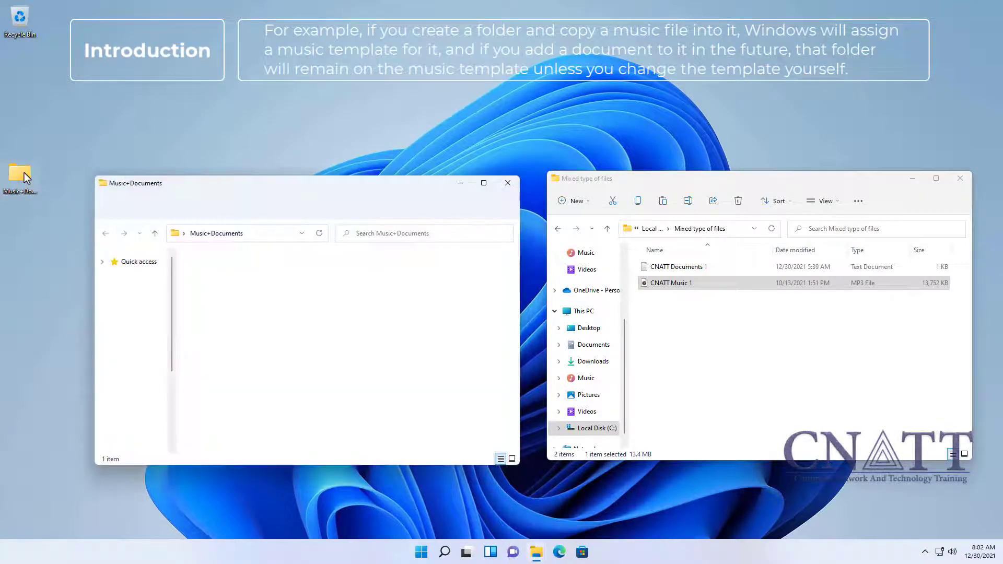
right_click(328, 330)
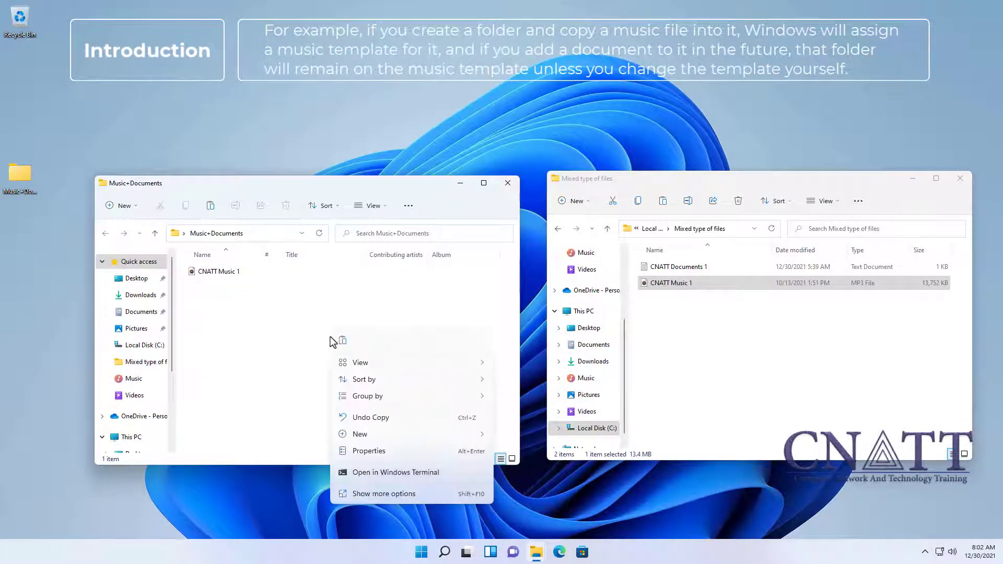
left_click(369, 454)
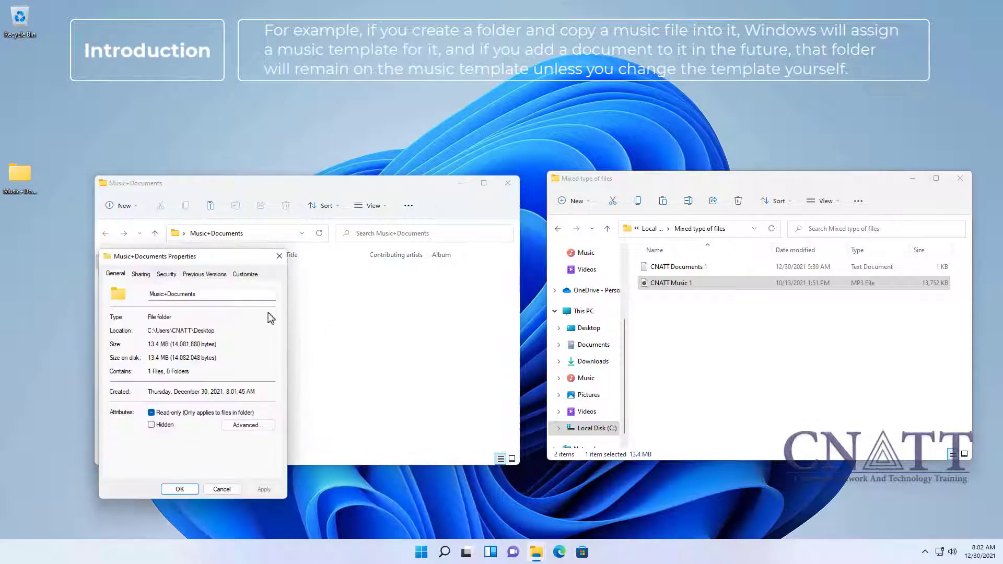
left_click(253, 275)
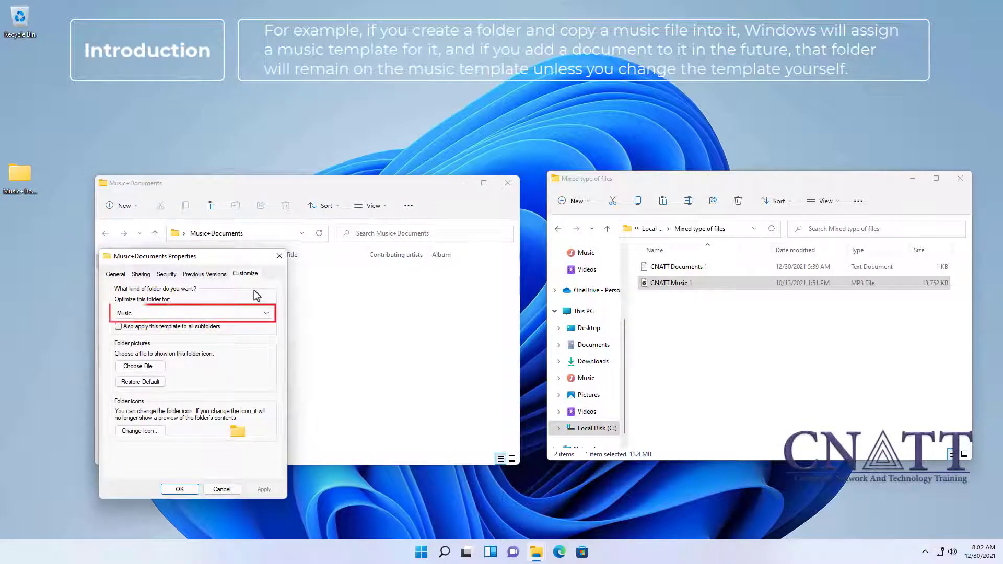
left_click(222, 489)
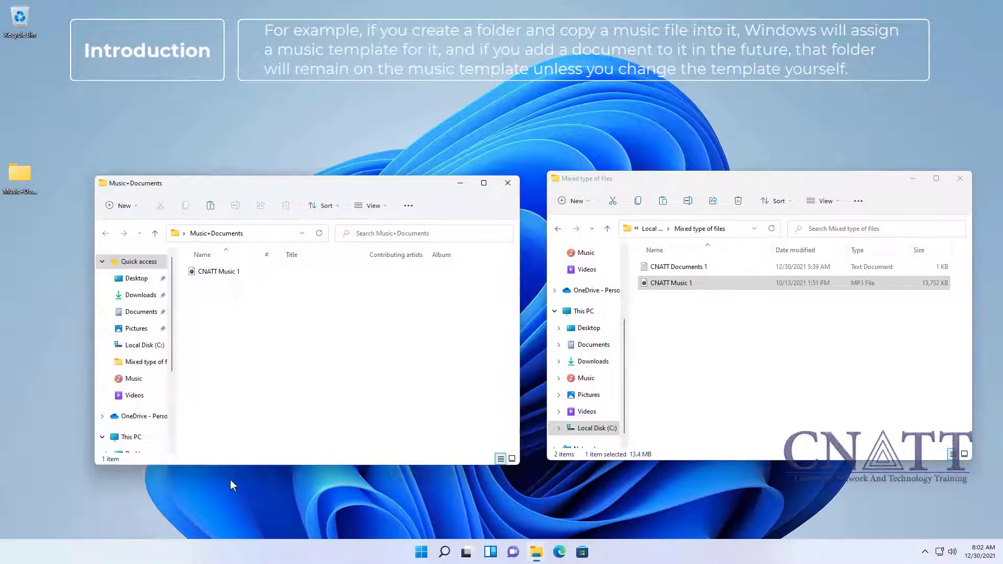
Copy CNATT Documents 1 from the Mixed type of files folder into Music+Documents and close the Music+Documents window
left_click(685, 267)
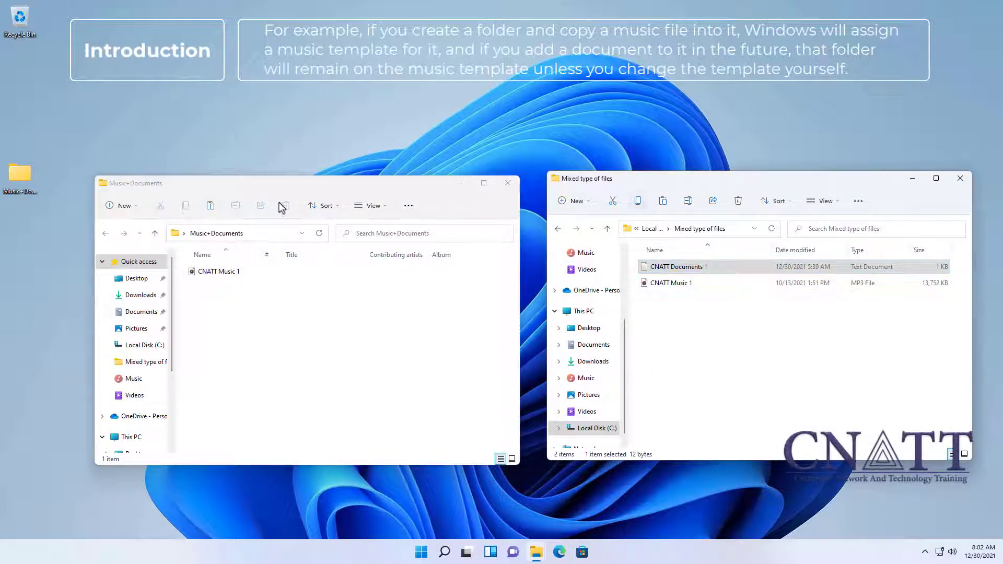
left_click(210, 206)
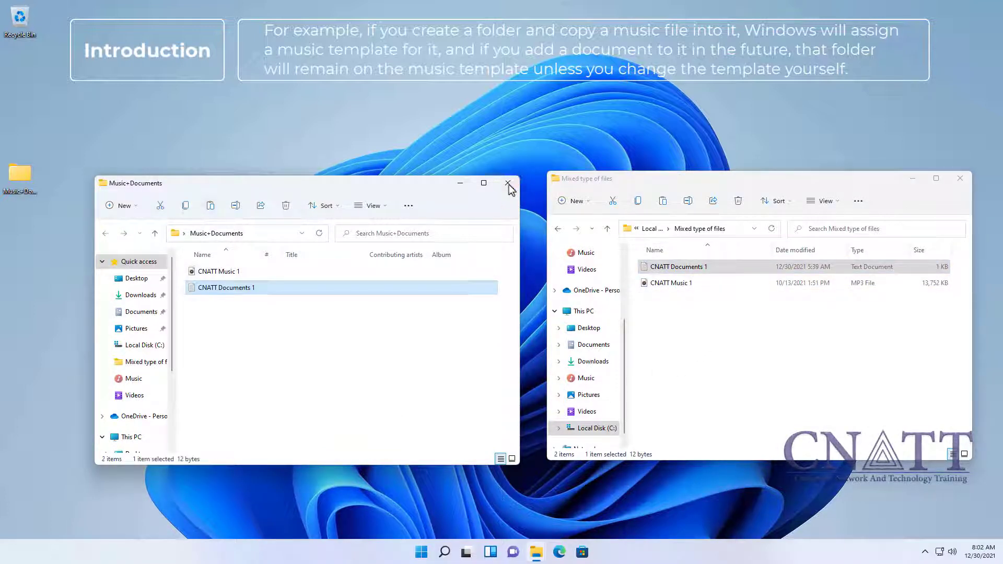
left_click(508, 184)
Reopen Music+Documents and check which template its customization properties show with both the music and document files inside
double_click(21, 174)
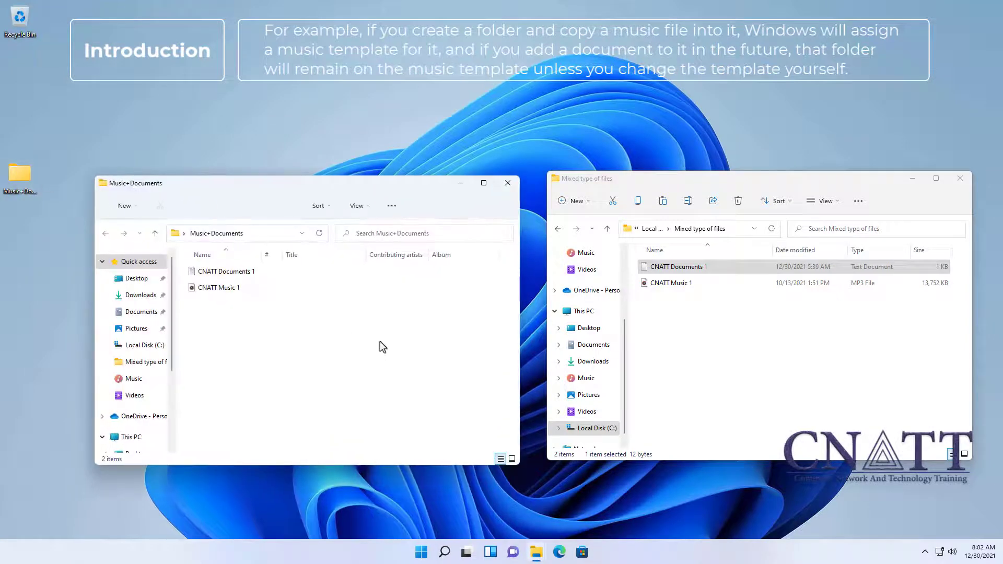
right_click(381, 343)
left_click(422, 464)
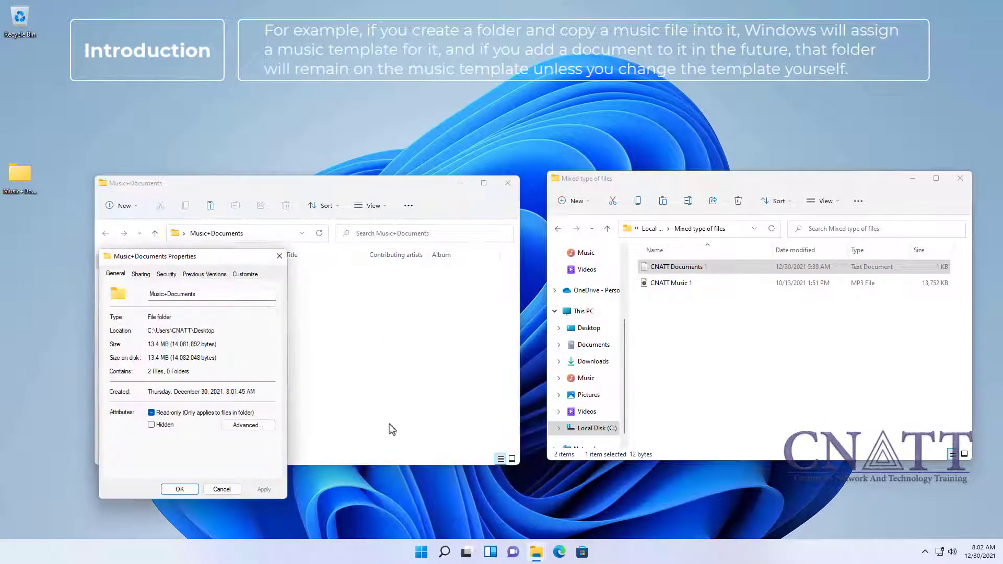
left_click(246, 274)
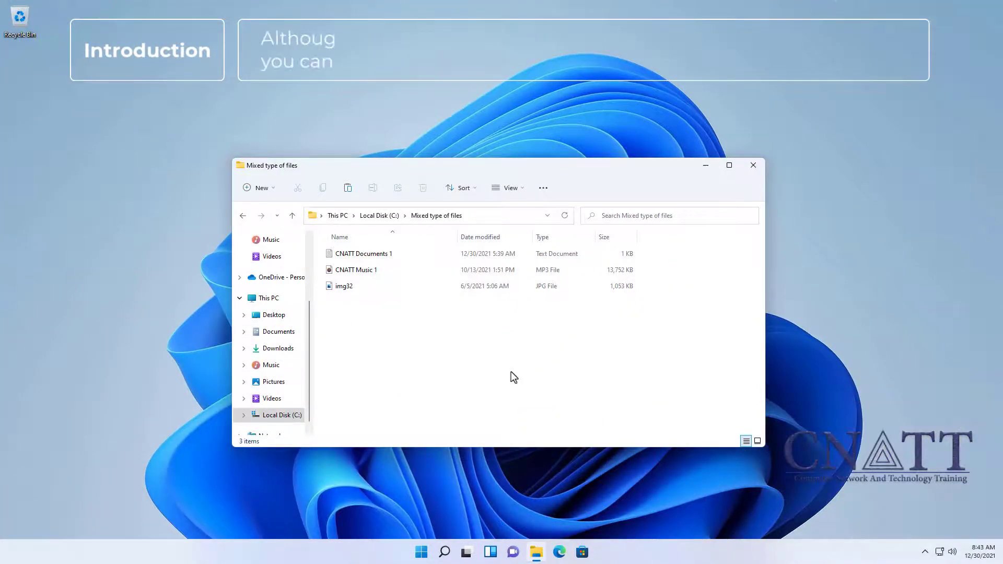
Preview the Mixed type of files folder as Extra large icons and return it to the Details layout
left_click(524, 188)
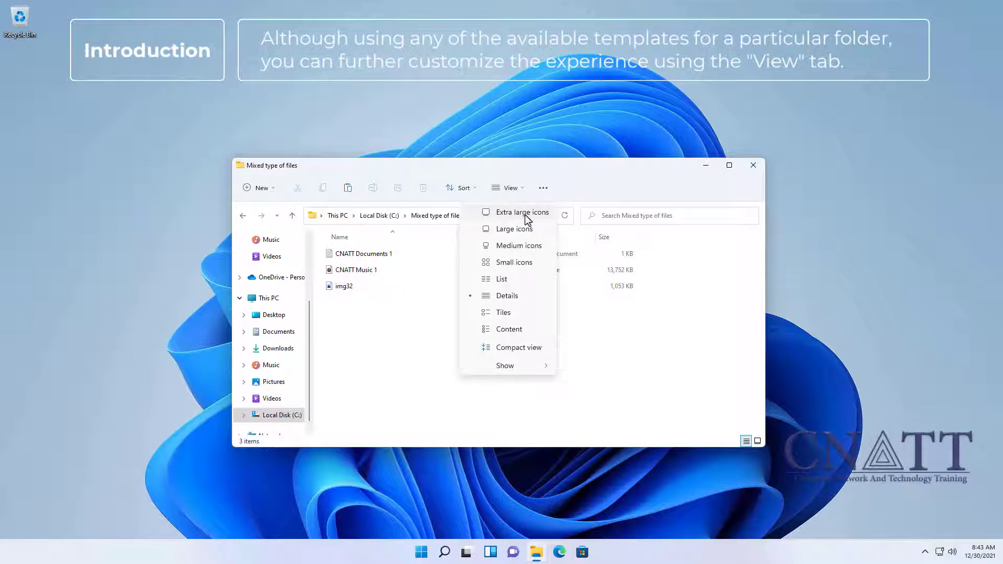
left_click(525, 215)
left_click(514, 192)
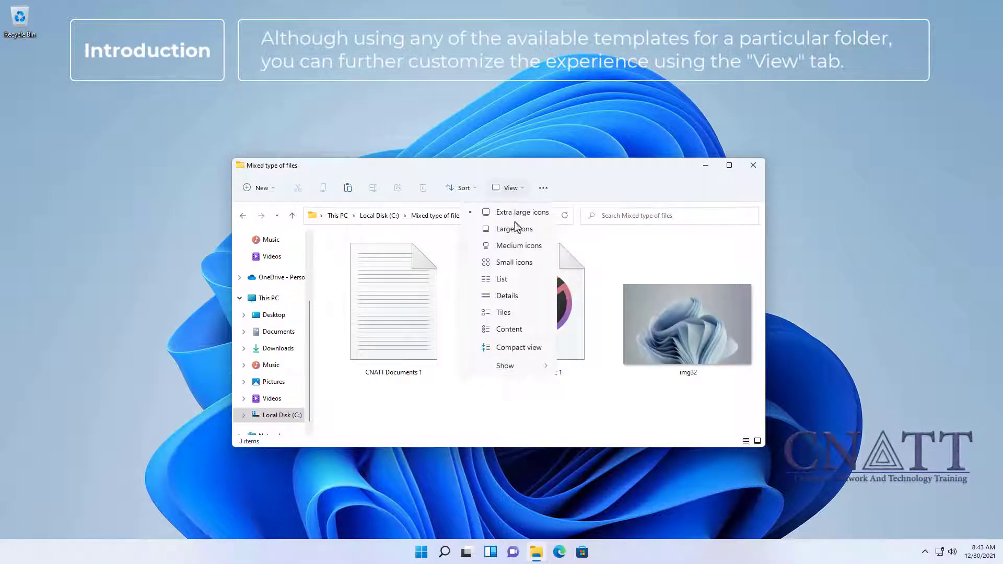
left_click(516, 294)
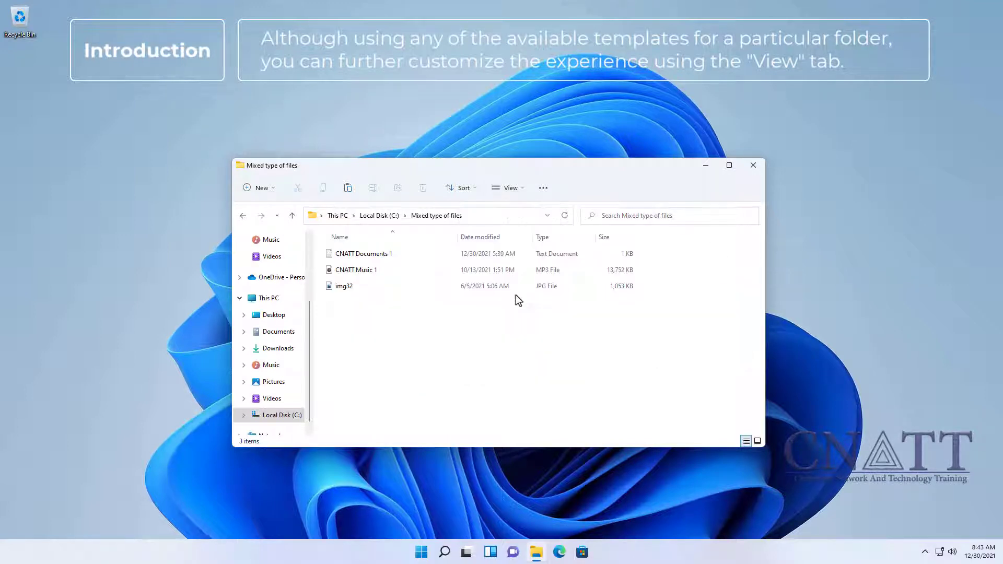
Preview the Mixed type of files folder as Small icons and return it to the Details layout
left_click(511, 189)
left_click(524, 262)
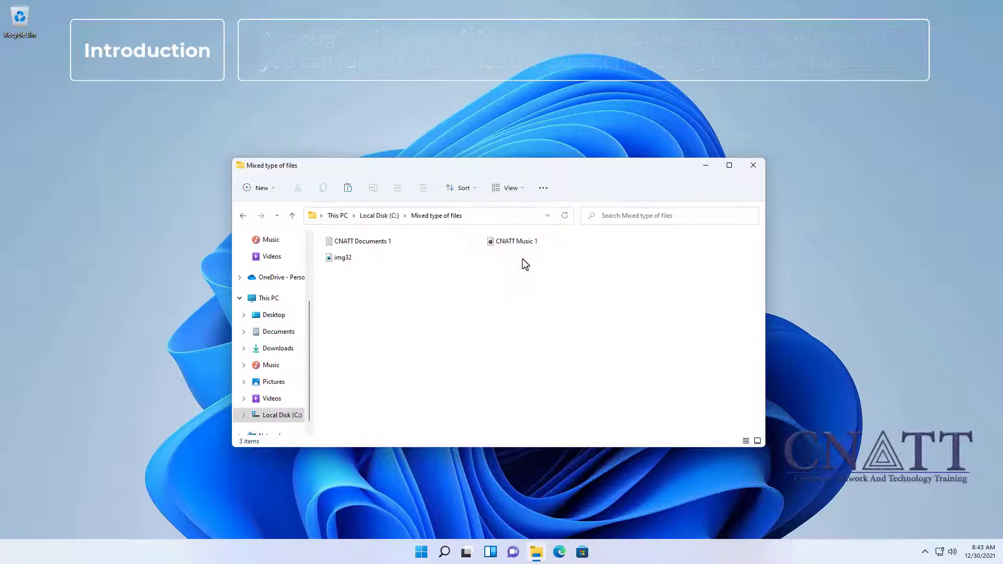
left_click(512, 191)
left_click(507, 296)
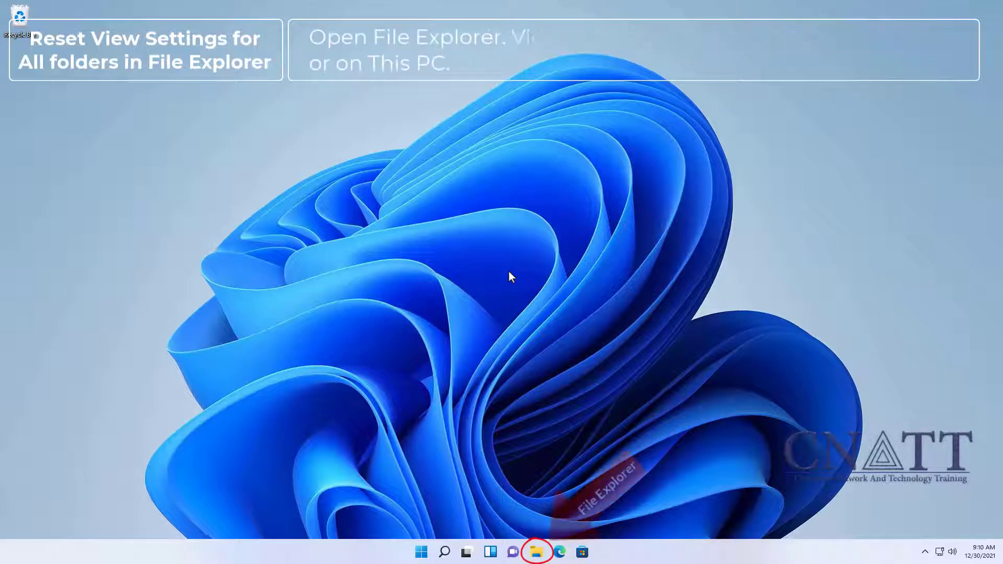
Open File Explorer and check the preset template in the Downloads folder's customization properties, dismissing them without changes
left_click(533, 557)
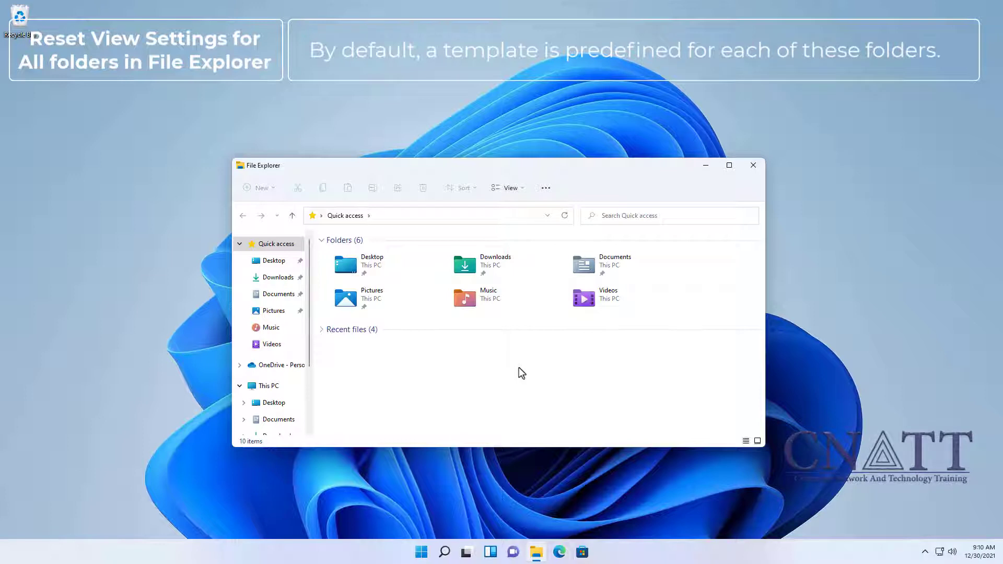
left_click(500, 274)
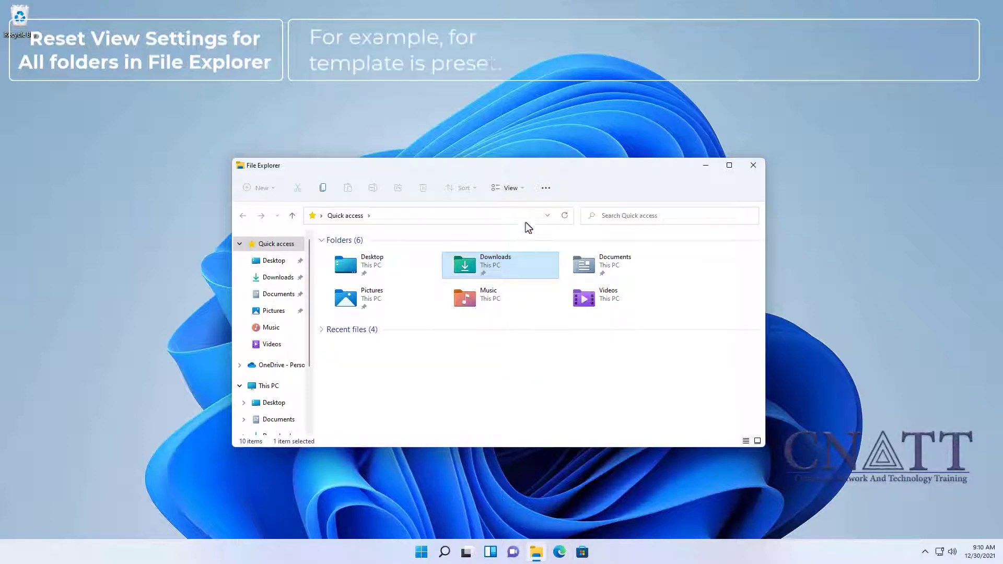
left_click(547, 192)
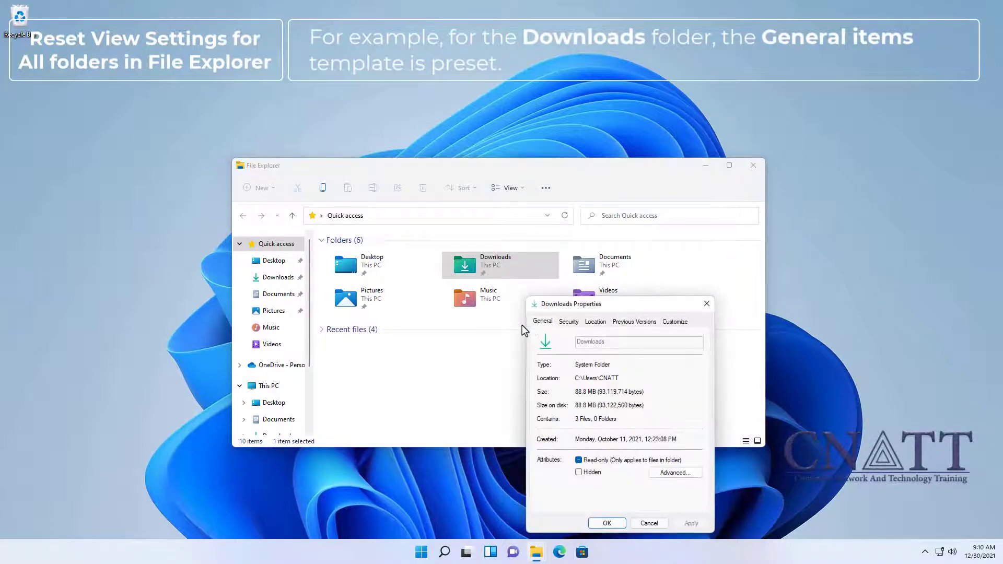
left_click(675, 321)
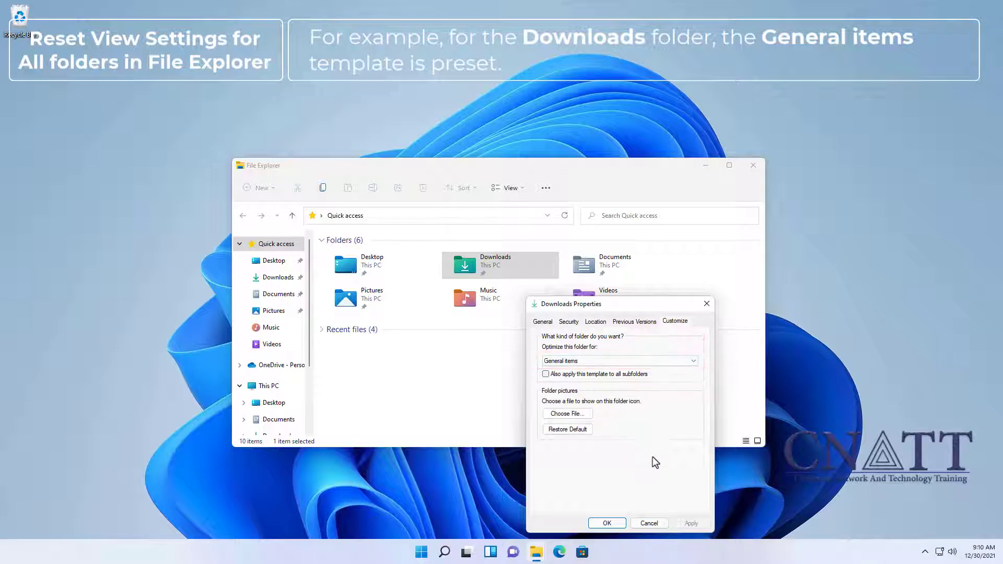
left_click(648, 523)
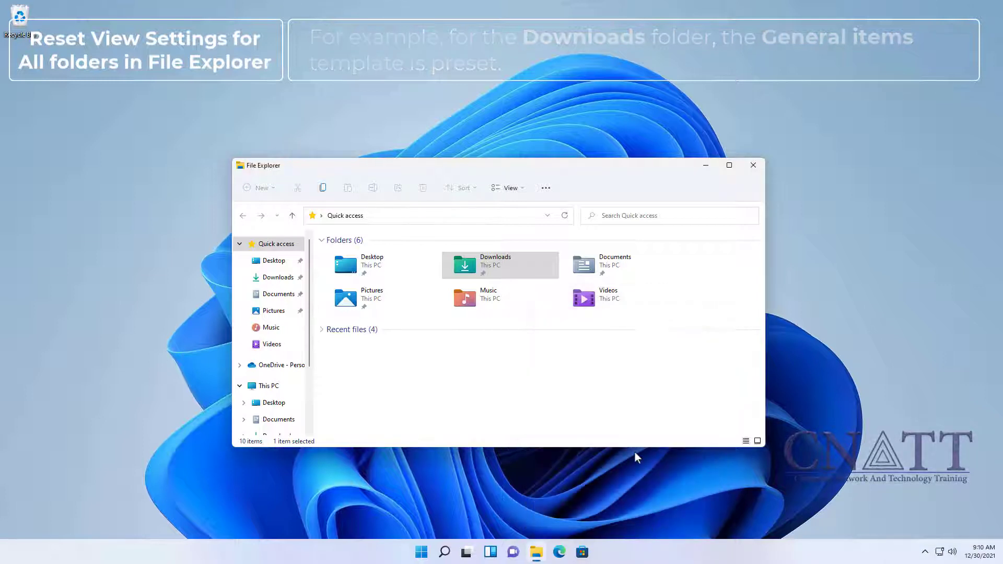
Check the preset template in the Documents folder's customization properties and dismiss them without changes
left_click(606, 264)
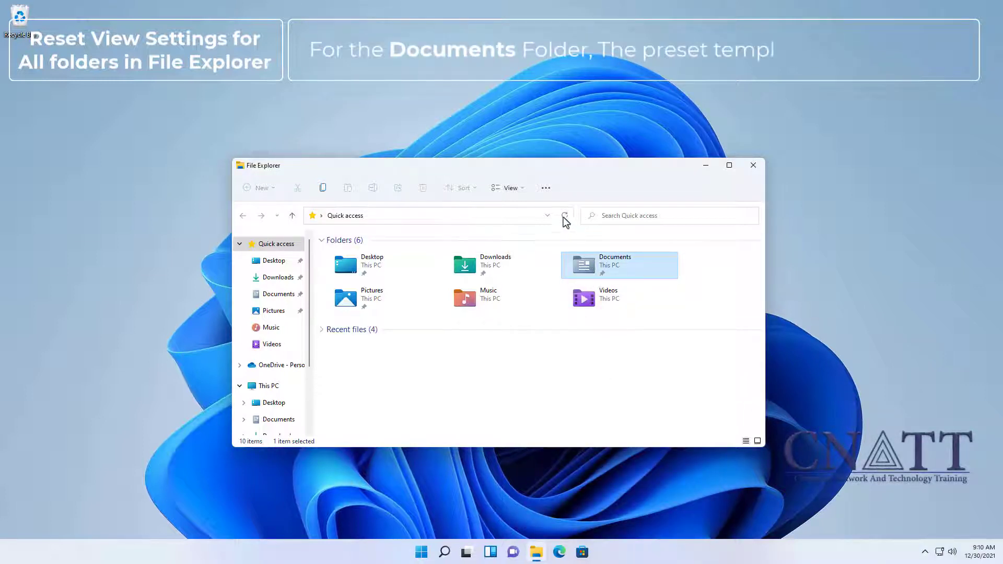
left_click(546, 188)
left_click(527, 327)
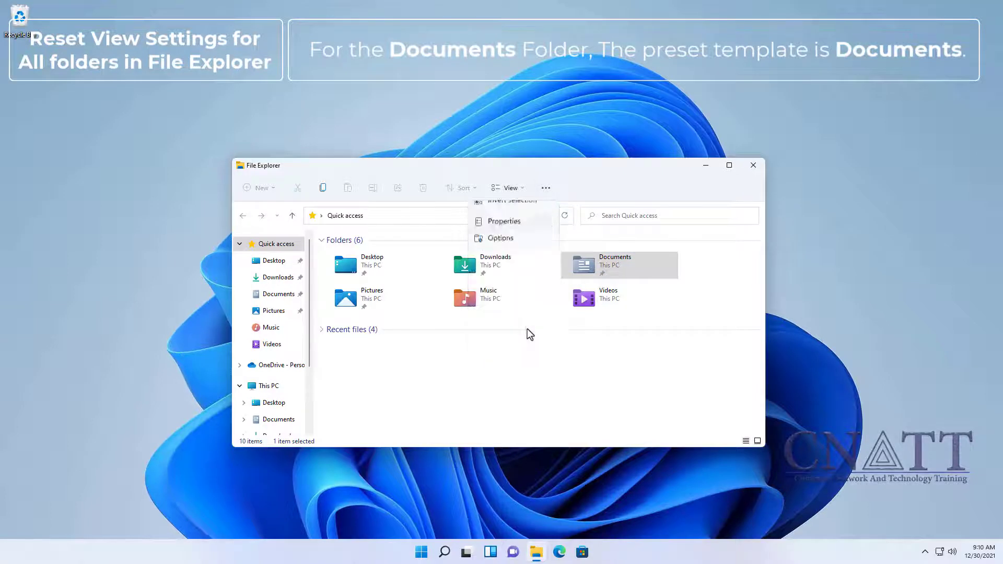
left_click(676, 323)
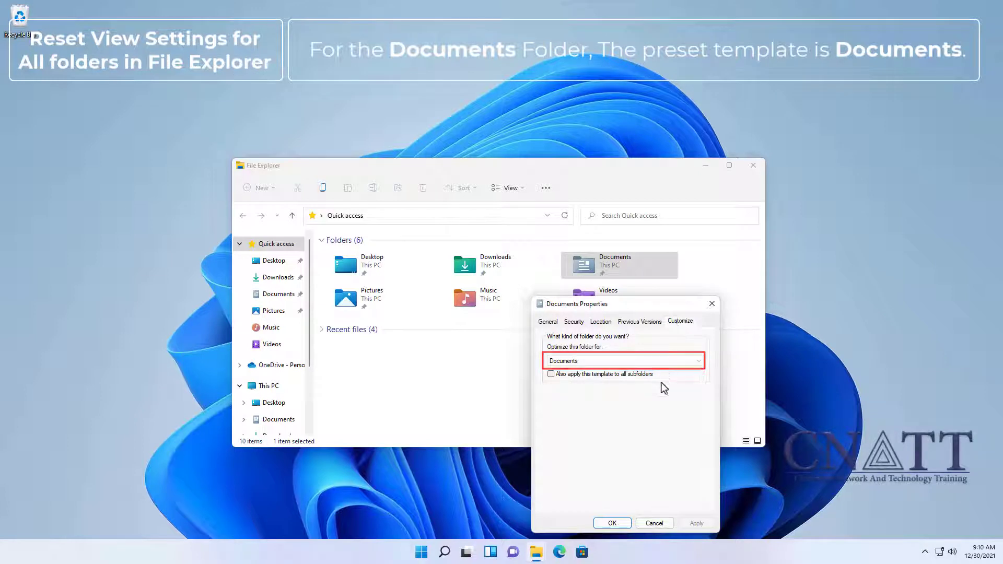
left_click(653, 523)
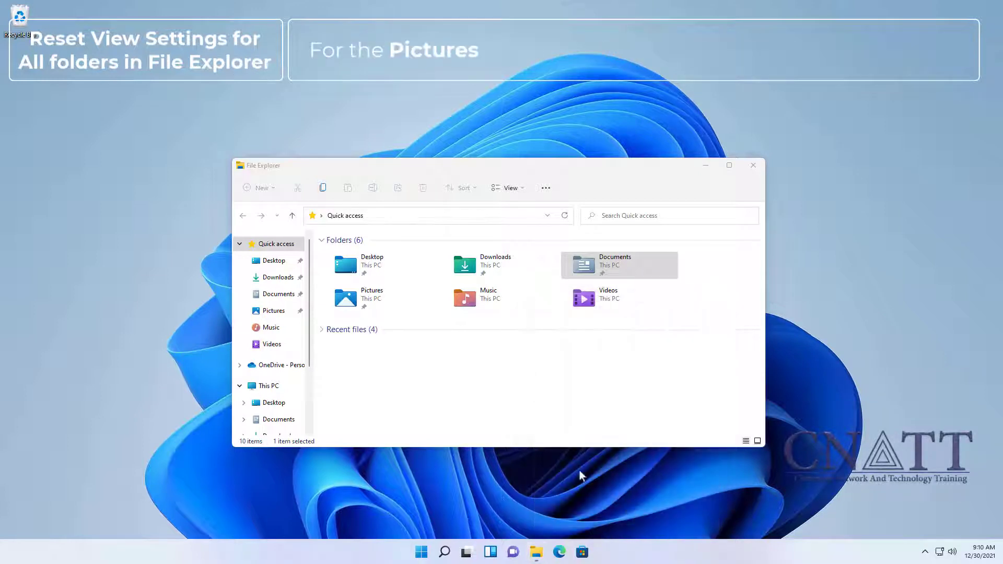
Check the preset template in the Pictures folder's customization properties and dismiss them without changes
left_click(385, 321)
left_click(547, 189)
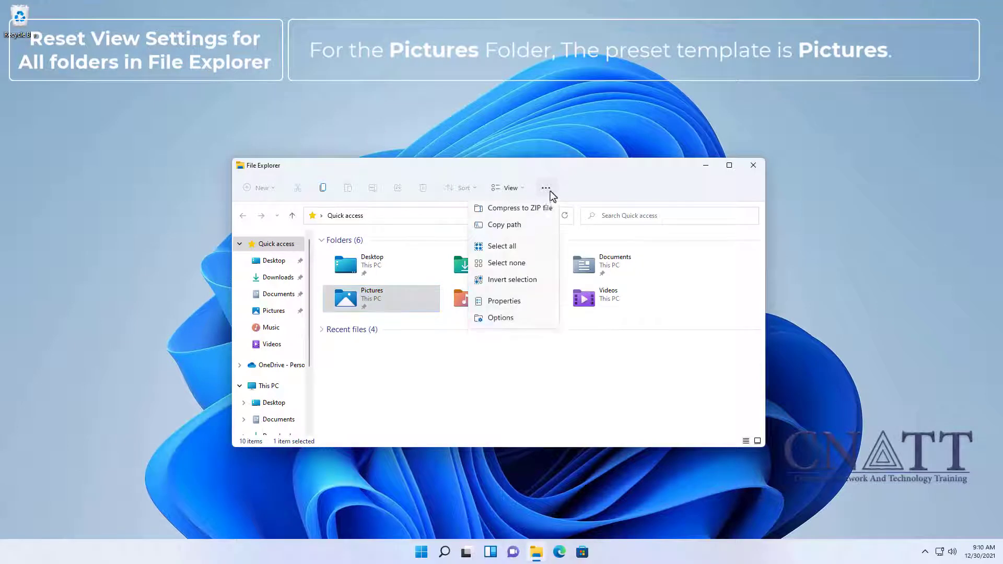
left_click(535, 328)
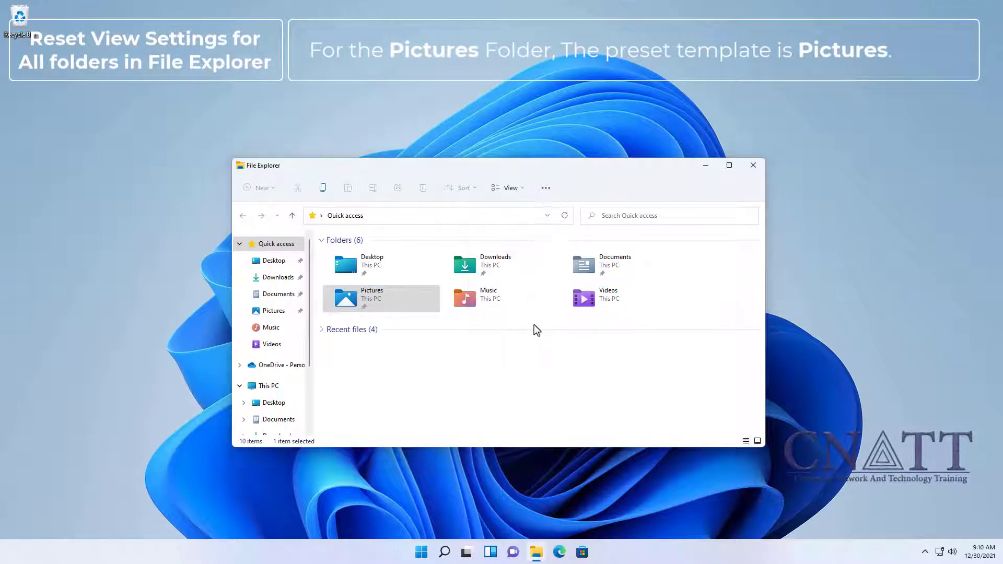
left_click(680, 324)
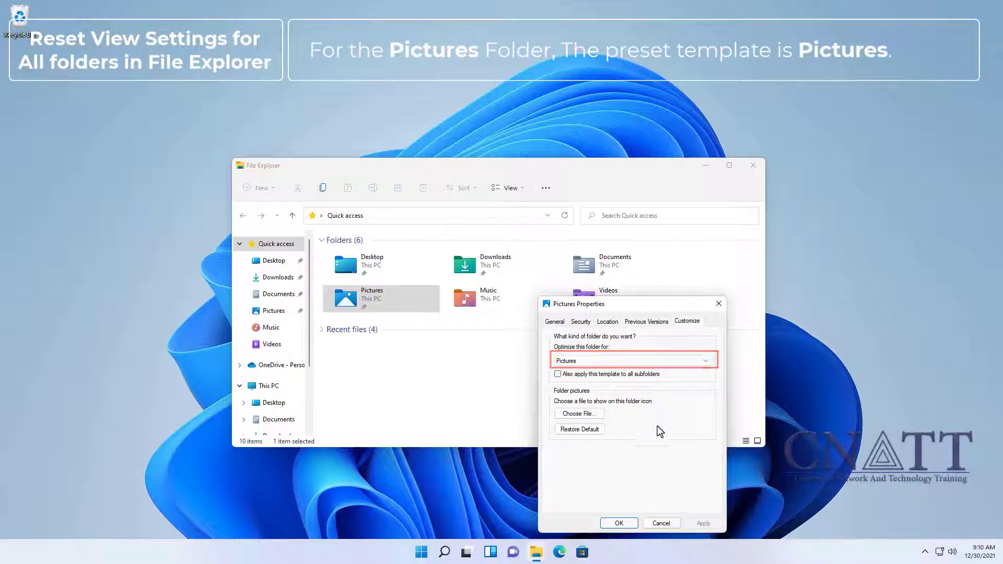
left_click(656, 523)
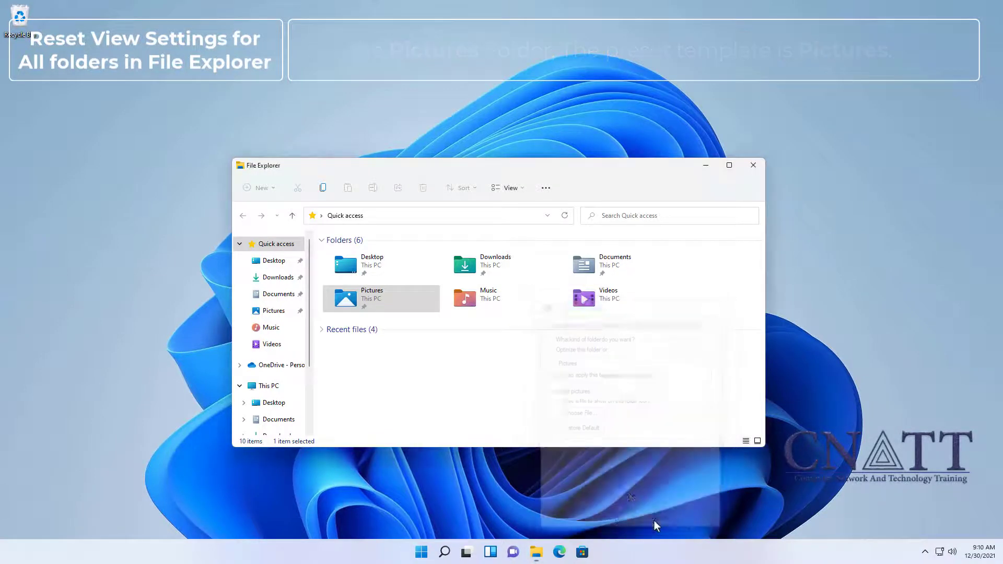
Check the preset template in the Music folder's customization properties and dismiss them without changes
left_click(491, 302)
left_click(546, 188)
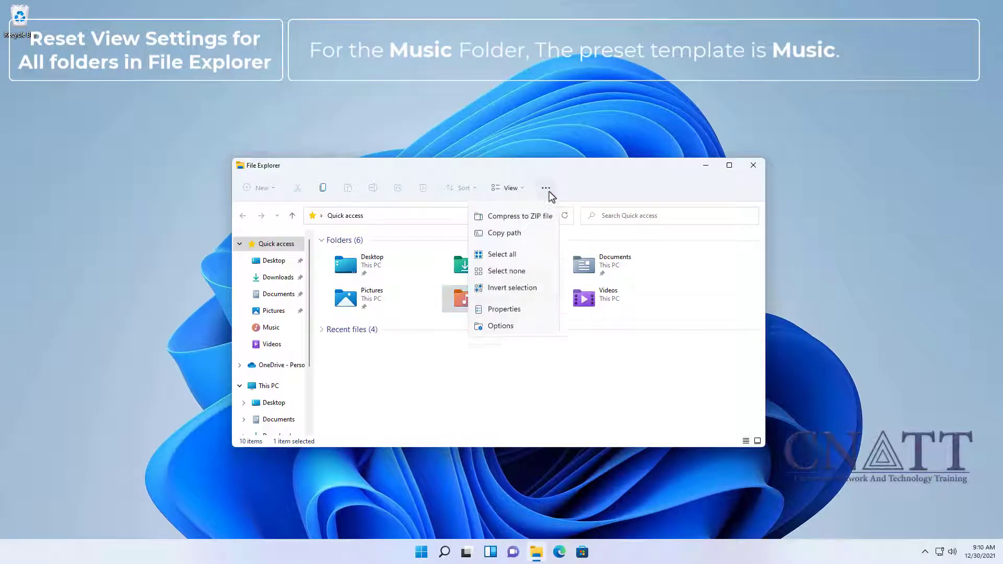
left_click(526, 327)
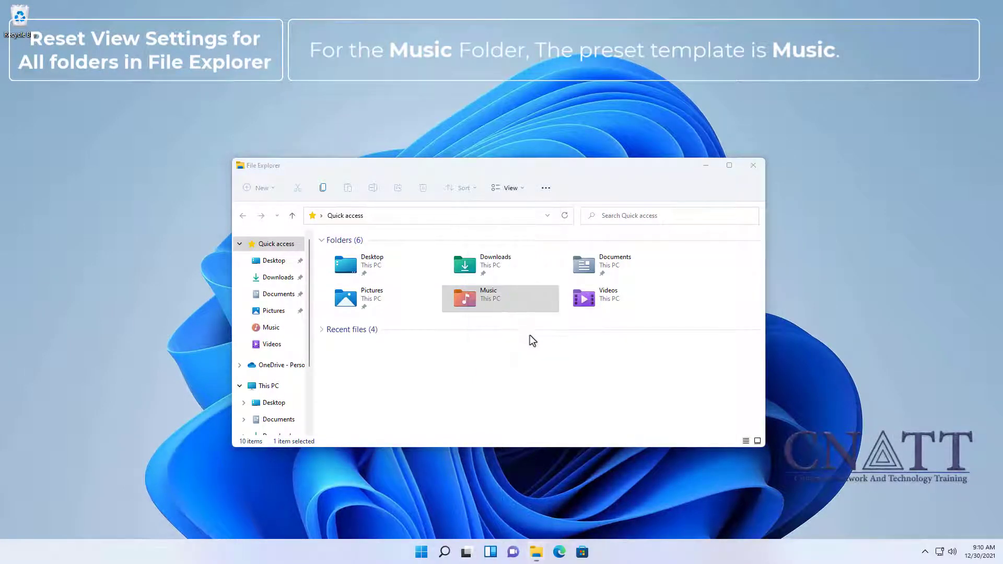
left_click(671, 323)
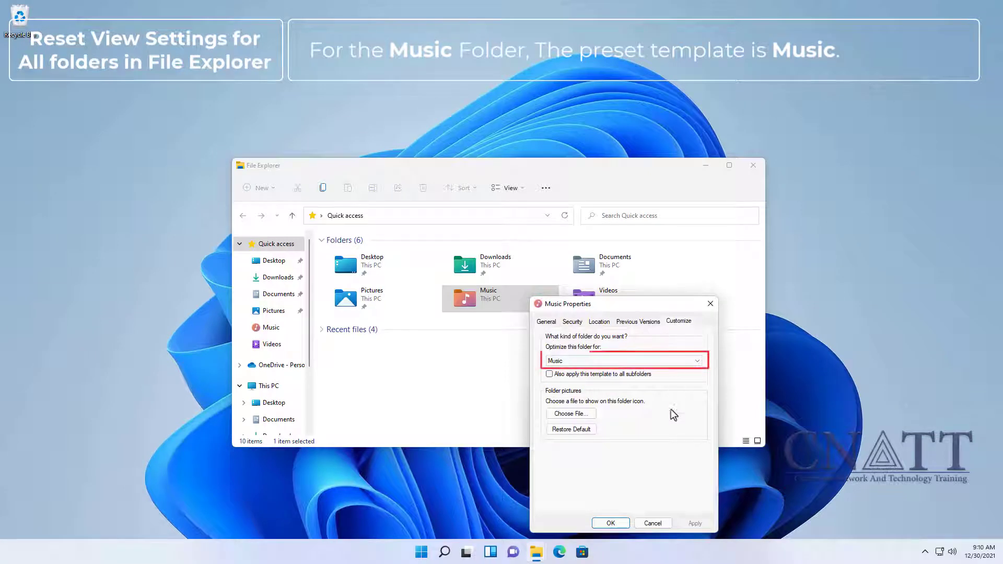
left_click(656, 524)
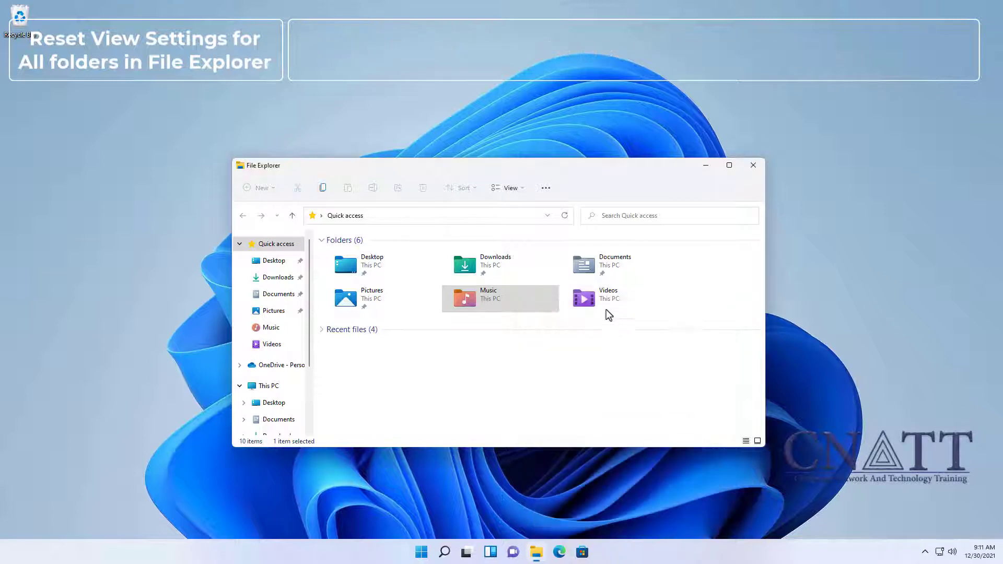
Check the preset template in the Videos folder's customization properties
left_click(606, 309)
left_click(546, 188)
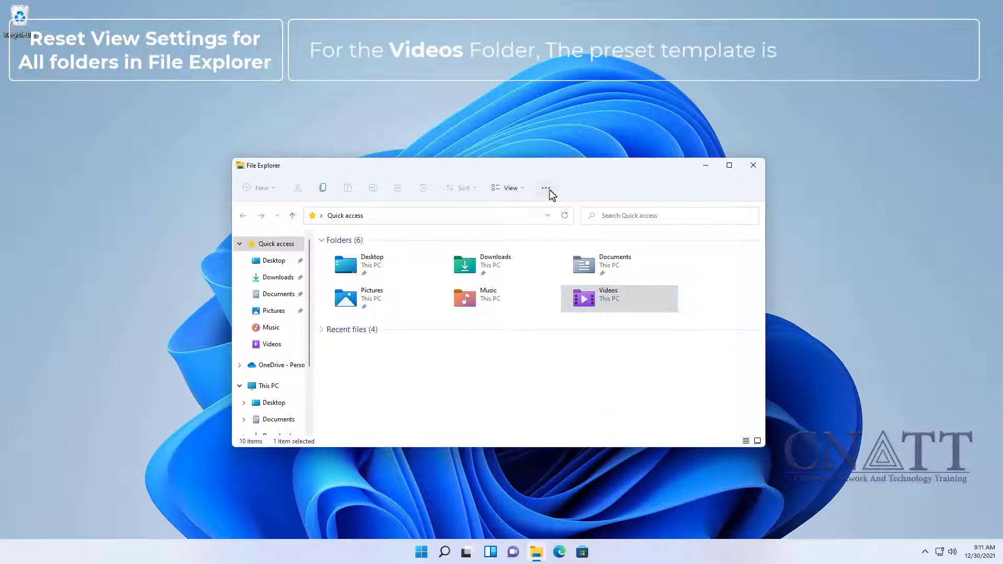
left_click(522, 327)
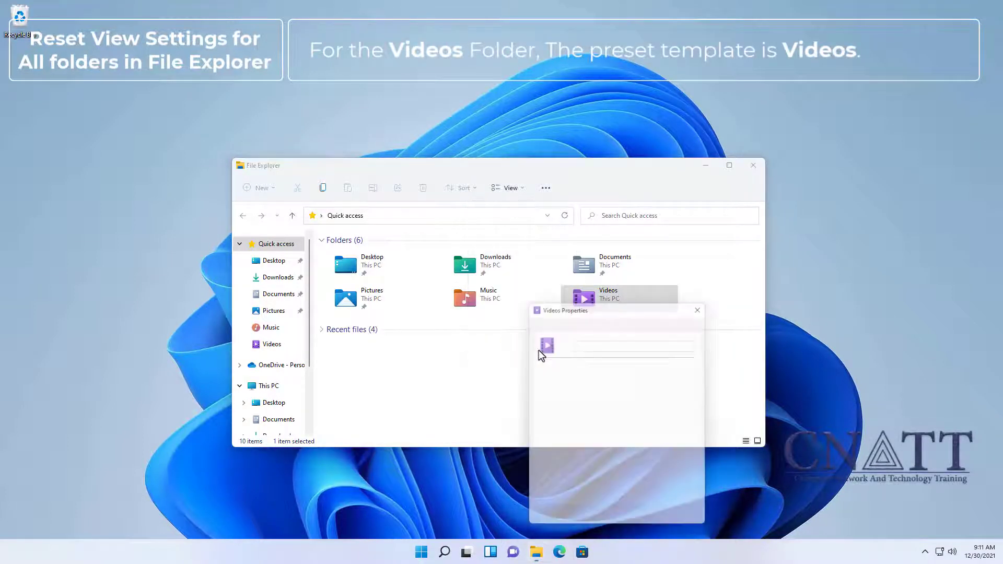
left_click(673, 321)
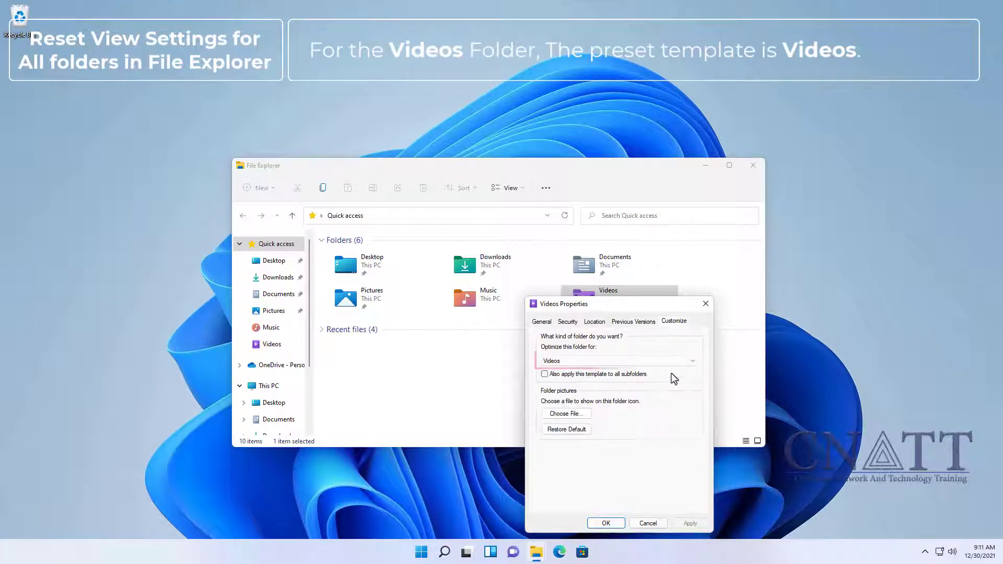
Dismiss the Videos properties without changes and reset all folders of the Downloads folder's type to the default view settings
left_click(649, 525)
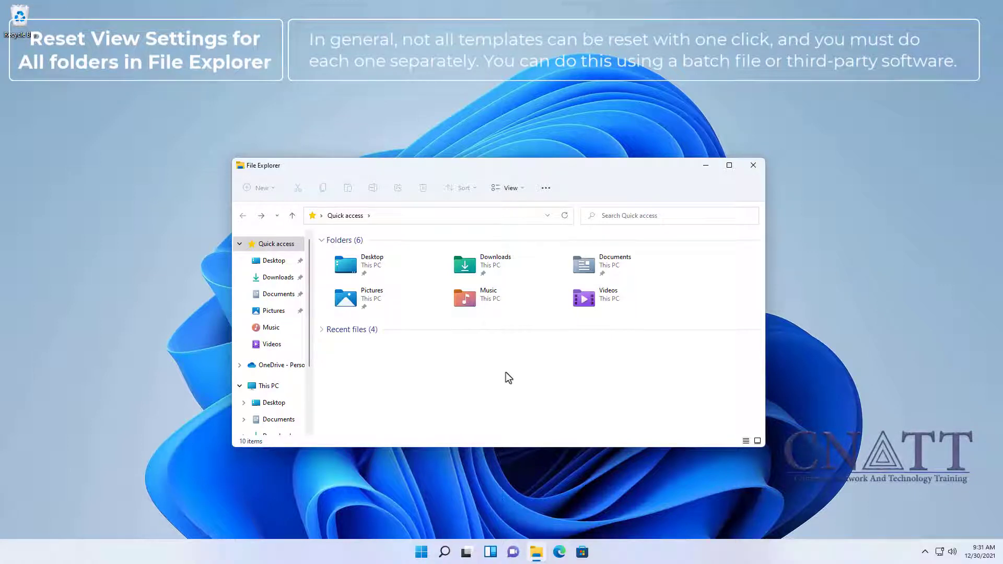
double_click(480, 276)
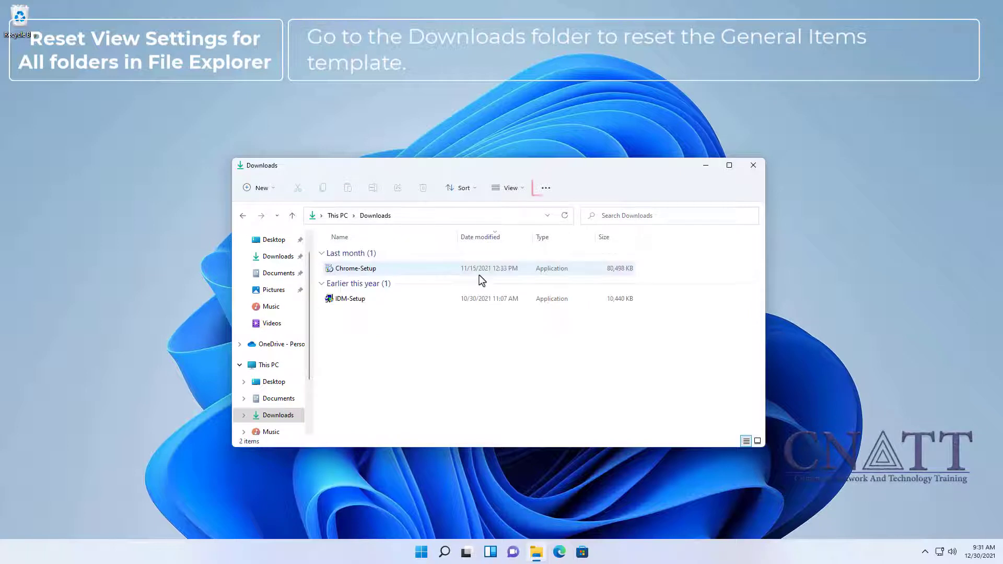
left_click(543, 190)
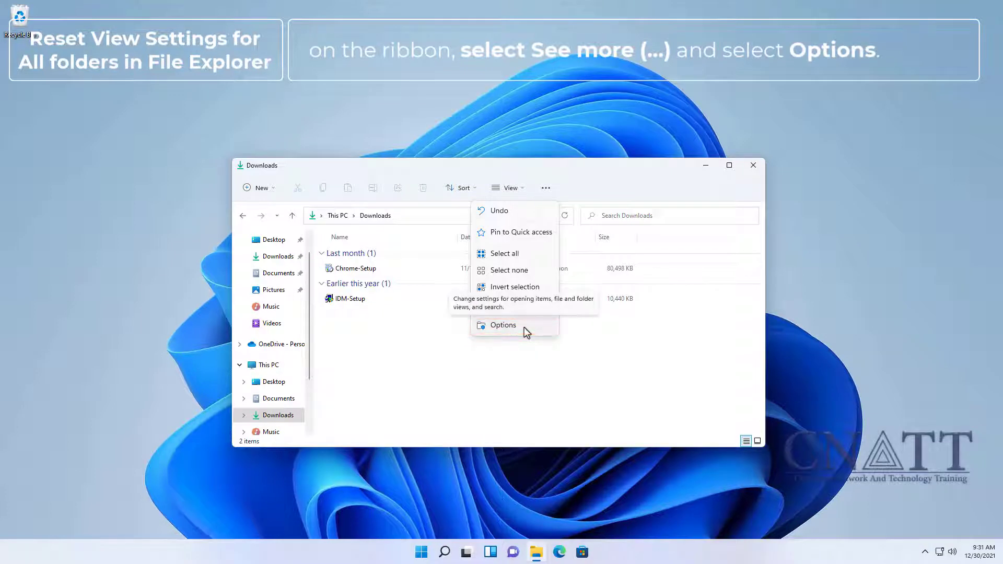
left_click(525, 328)
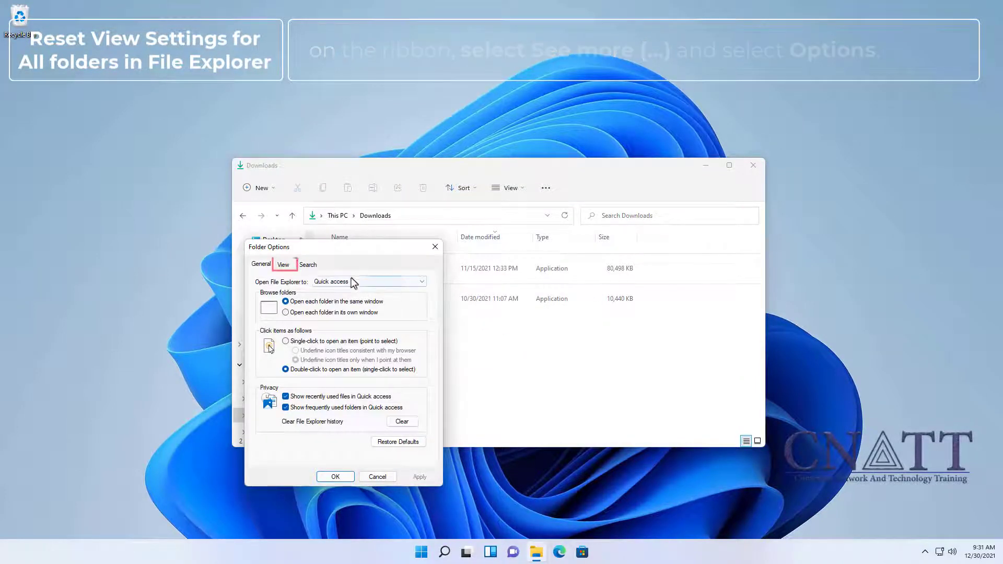
left_click(284, 265)
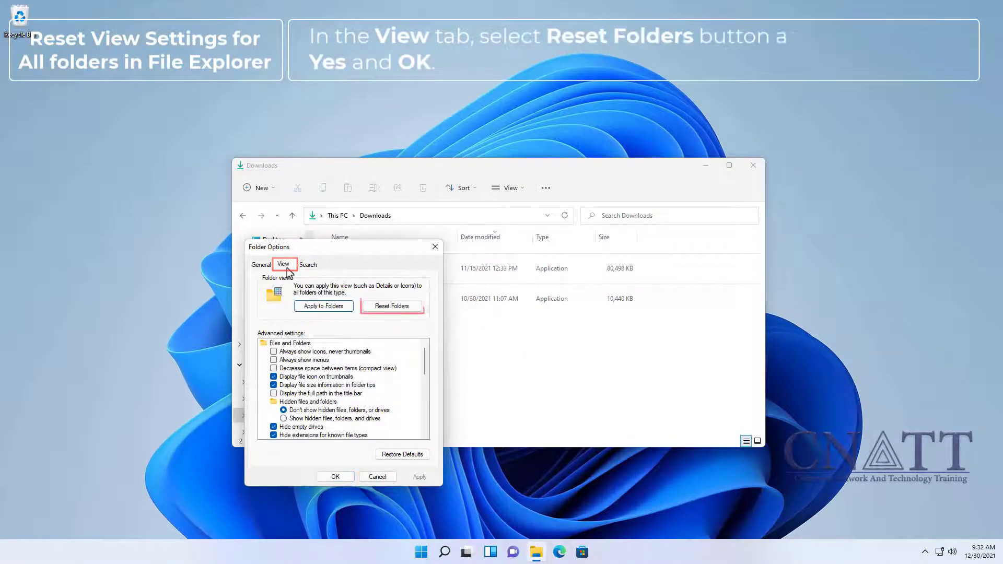
left_click(409, 310)
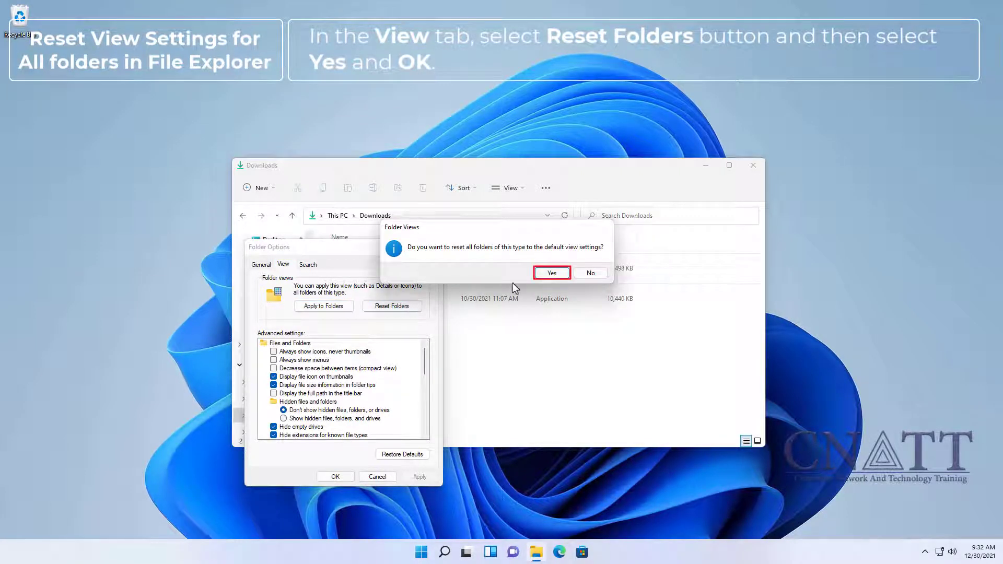
left_click(541, 277)
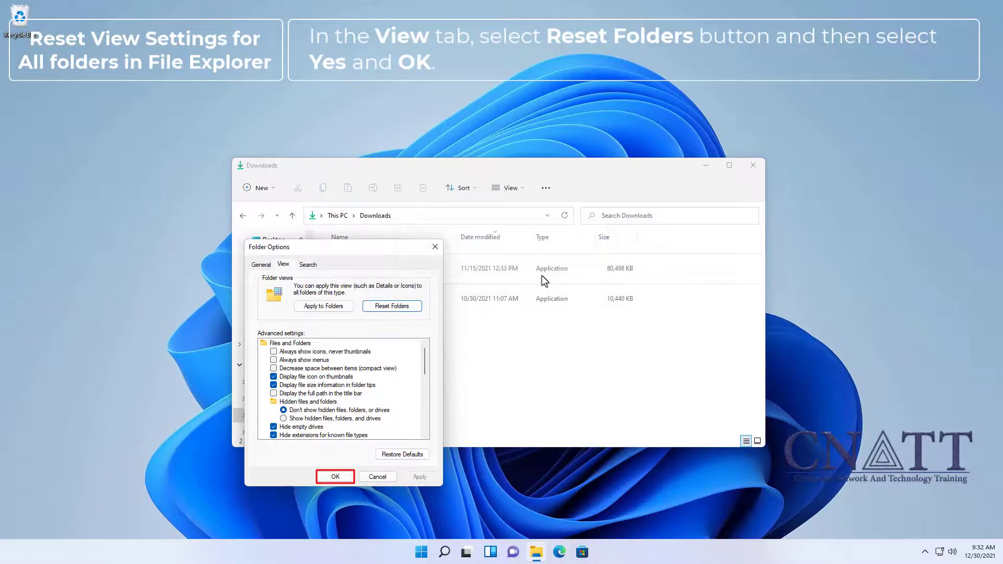
left_click(343, 477)
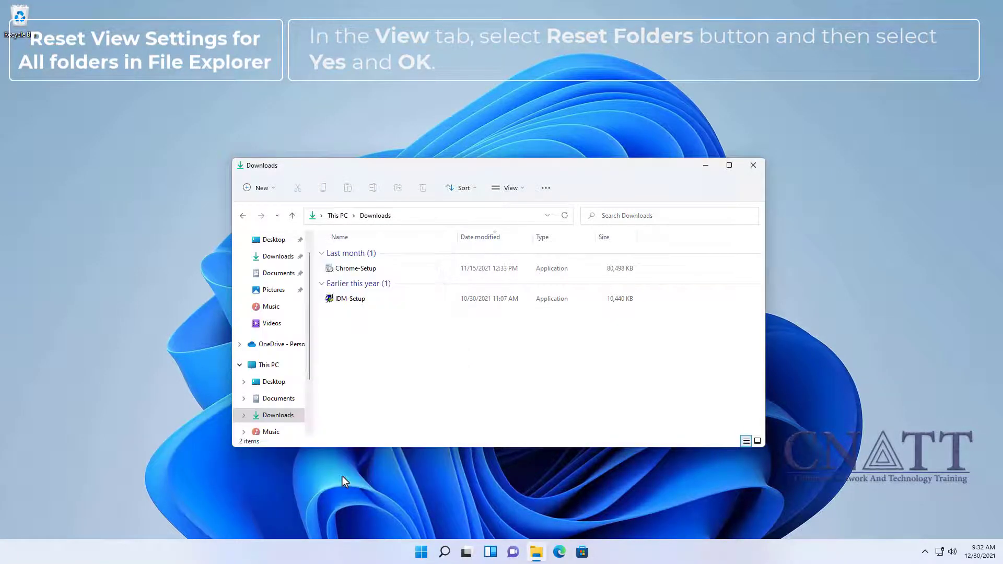
Open the Documents folder from This PC and reset all folders of its type to the default view settings
left_click(292, 215)
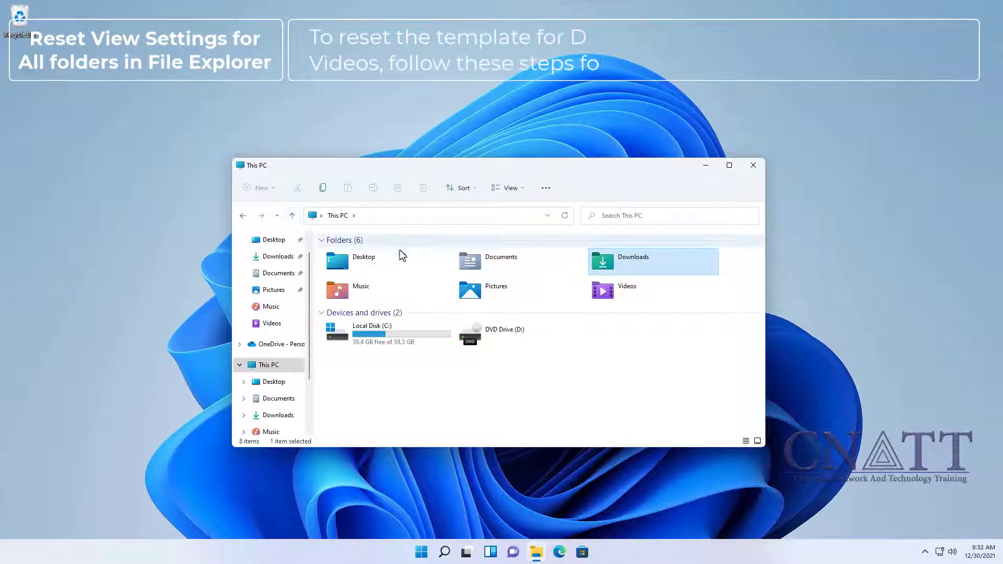
double_click(470, 265)
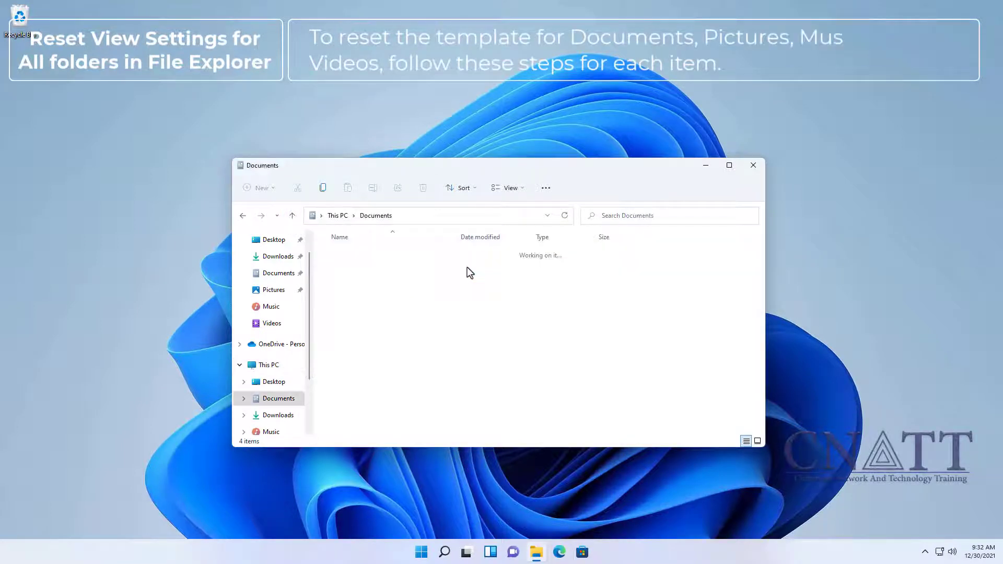
left_click(544, 189)
left_click(513, 330)
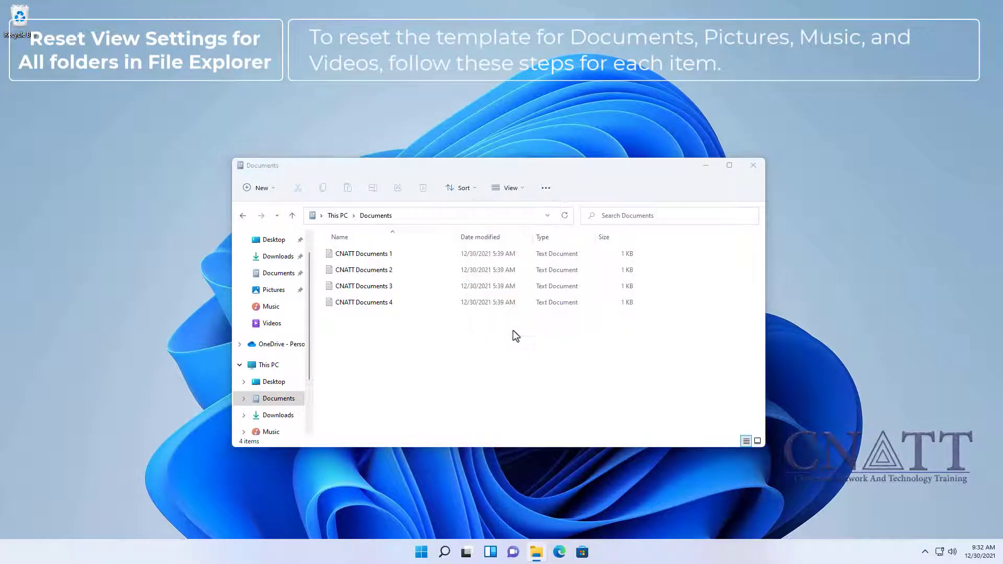
left_click(282, 265)
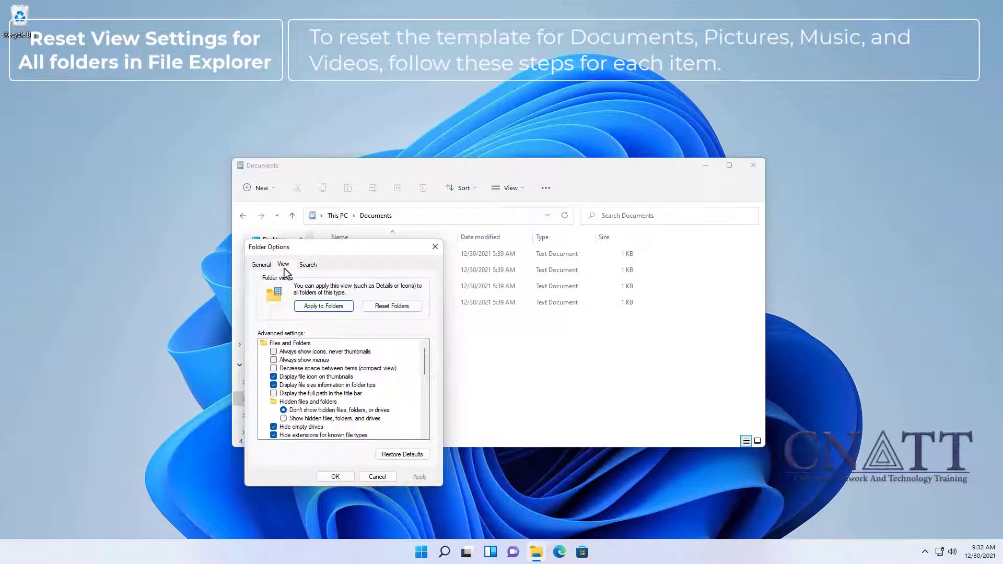
left_click(371, 306)
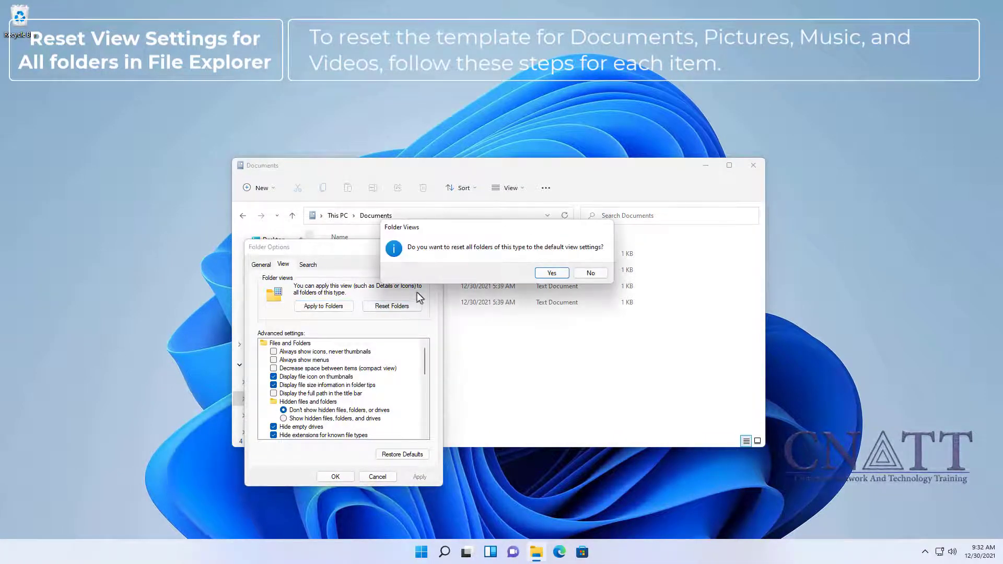
left_click(547, 274)
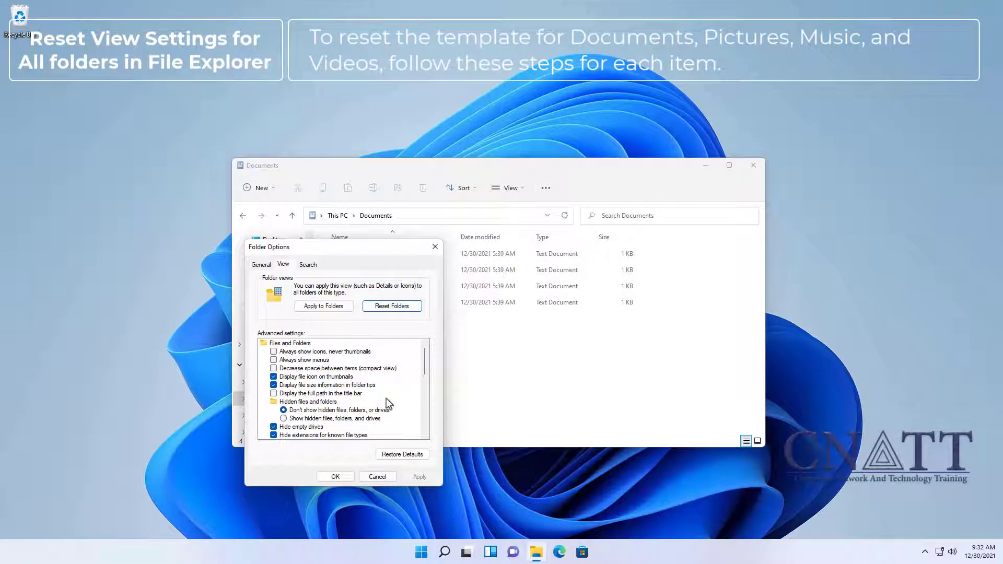
left_click(333, 477)
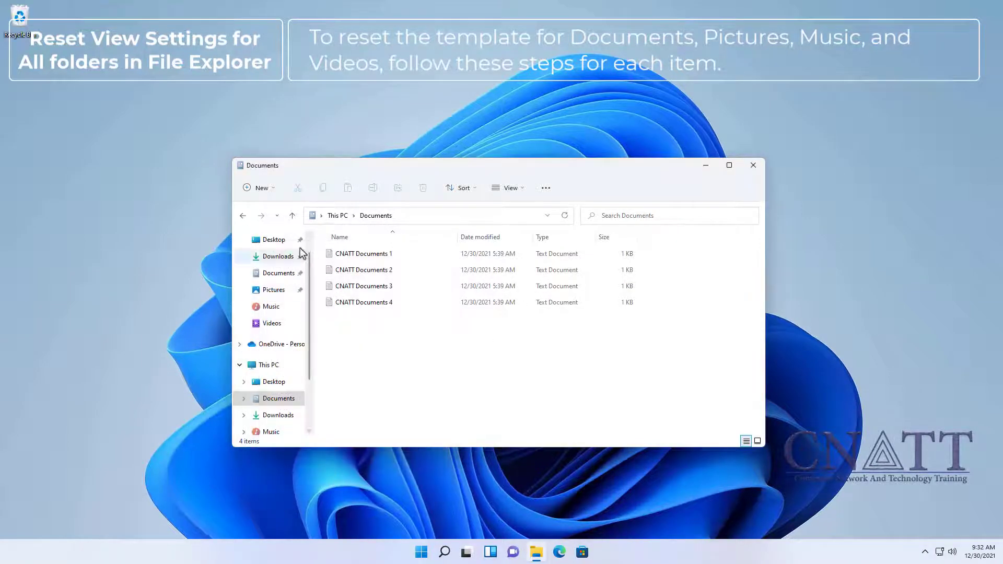
Open the Music folder from This PC and reset all folders of its type to the default view settings
left_click(296, 218)
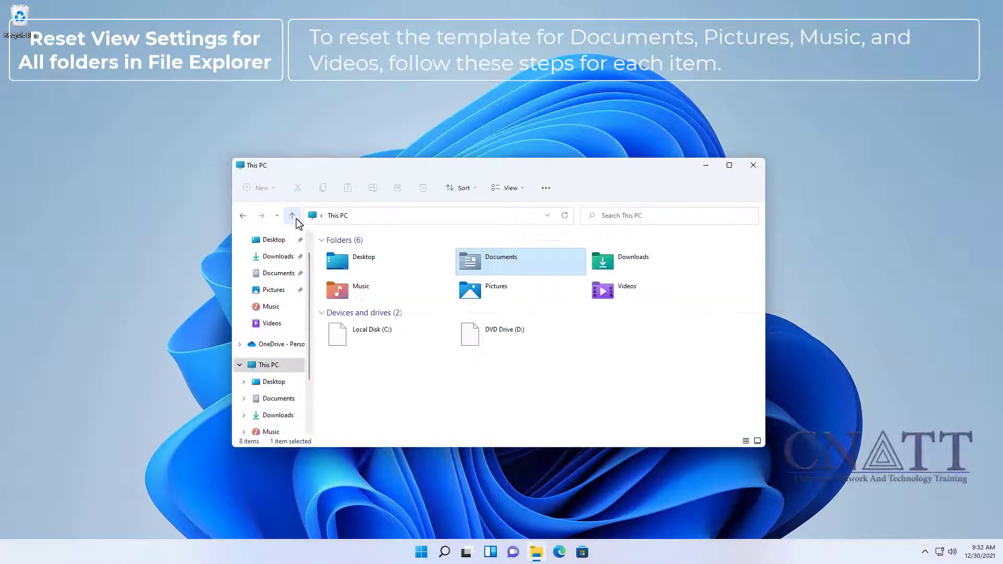
double_click(331, 289)
left_click(545, 188)
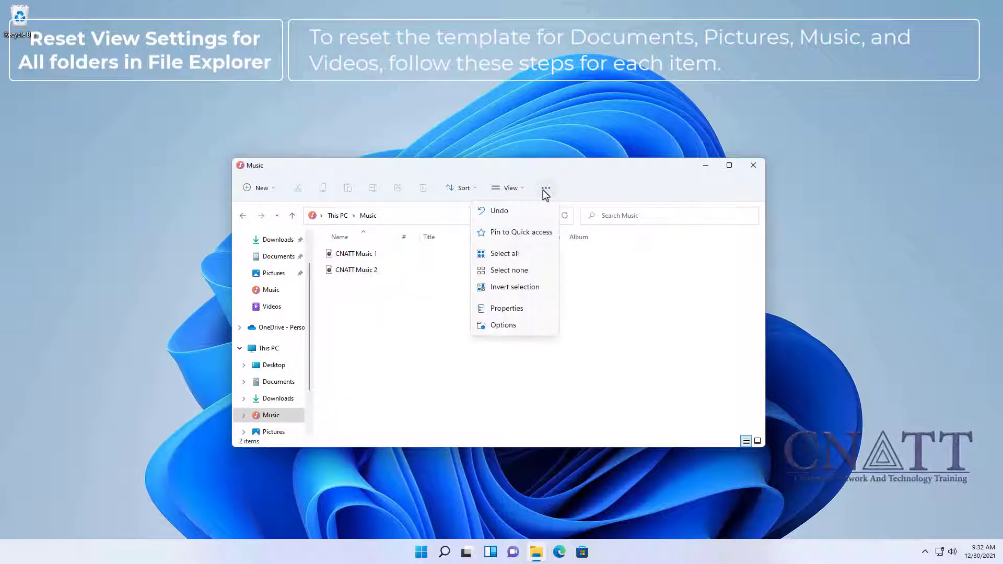
left_click(523, 326)
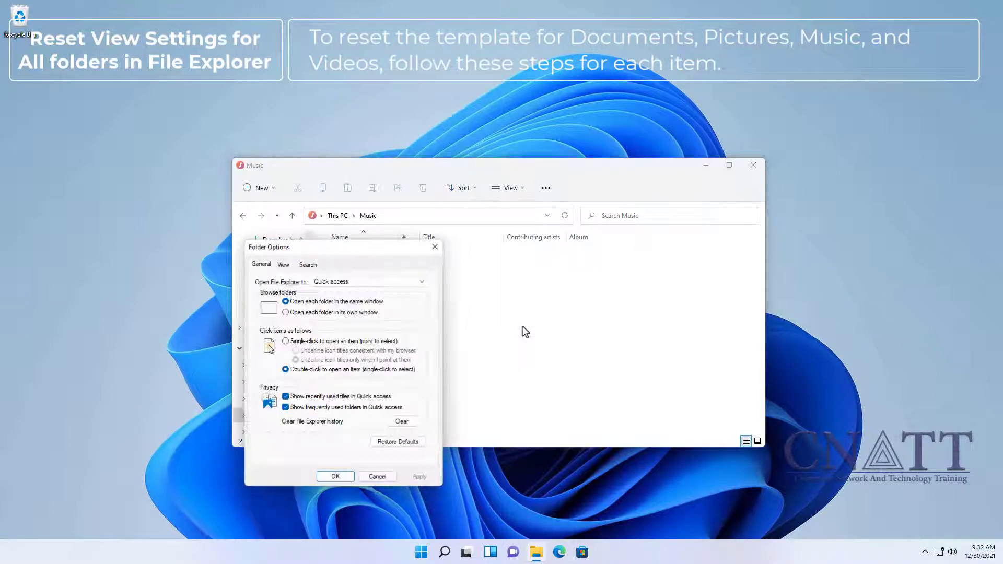
left_click(285, 266)
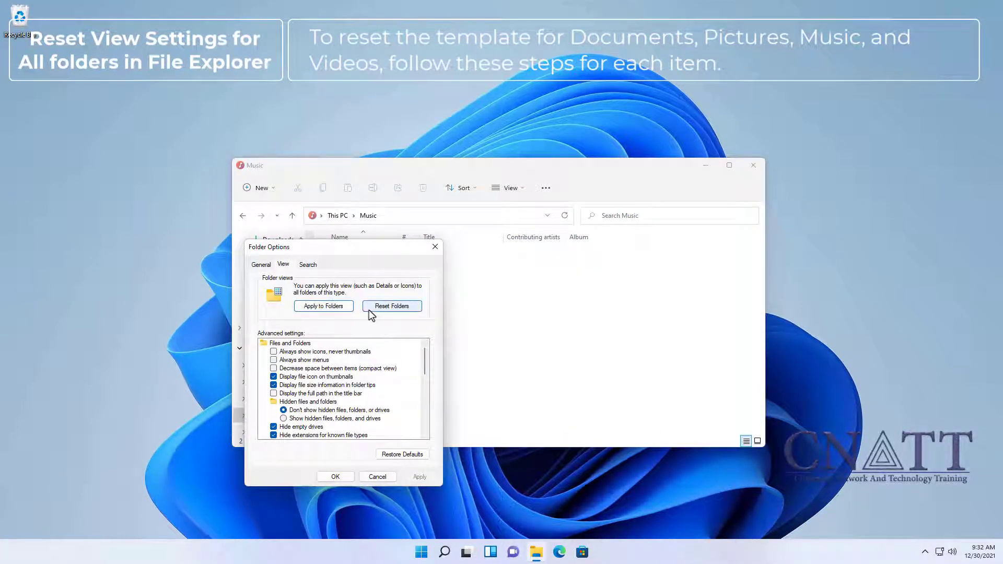
left_click(389, 308)
left_click(547, 275)
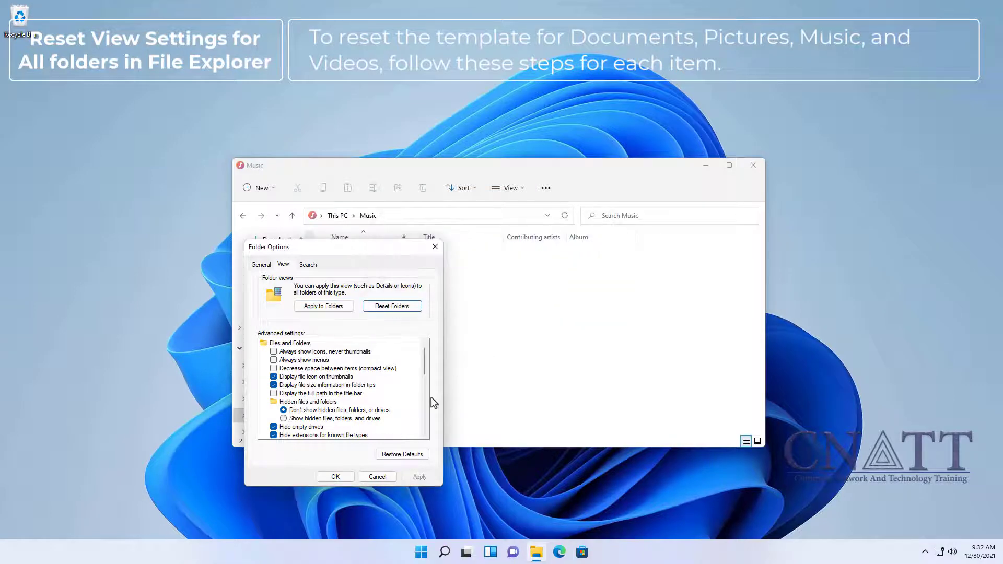
left_click(336, 477)
Open the Pictures folder from This PC and reset all folders of its type to the default view settings
left_click(291, 216)
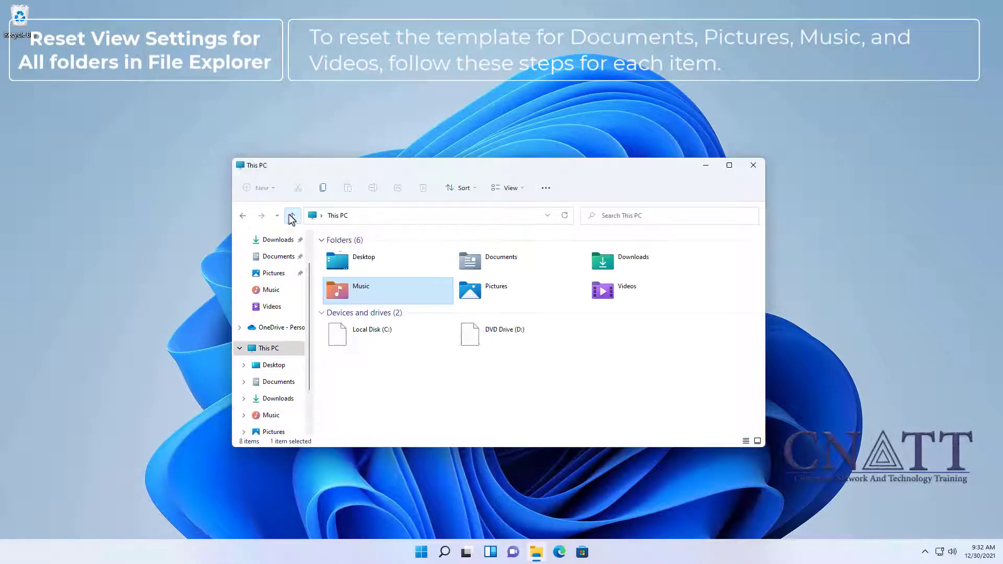
double_click(481, 292)
left_click(546, 188)
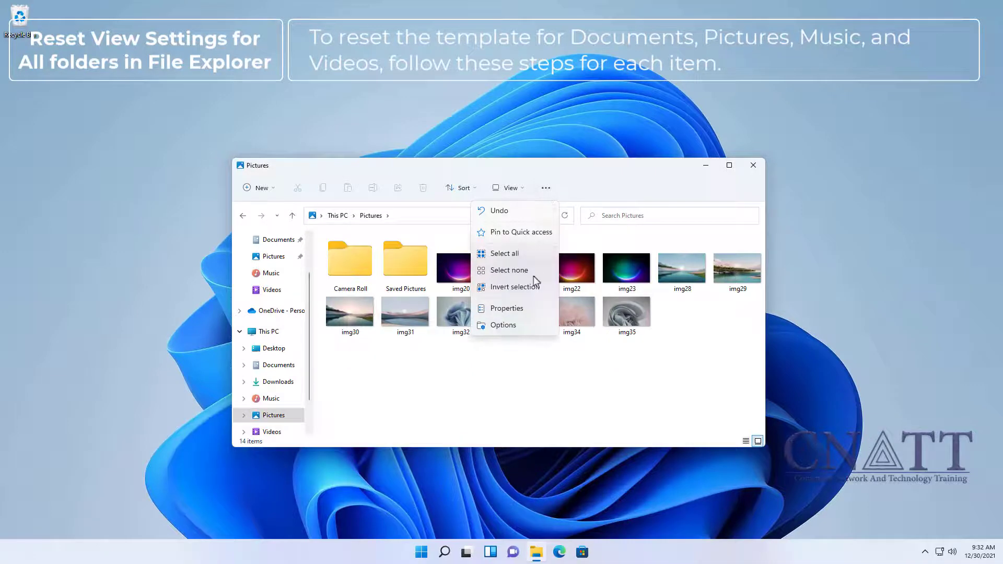
left_click(524, 330)
left_click(283, 265)
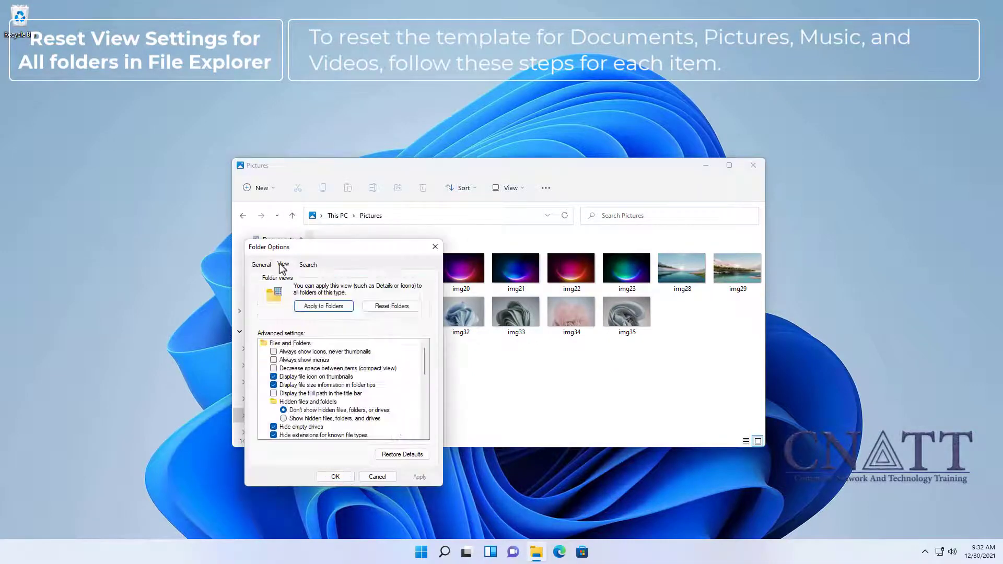
left_click(403, 307)
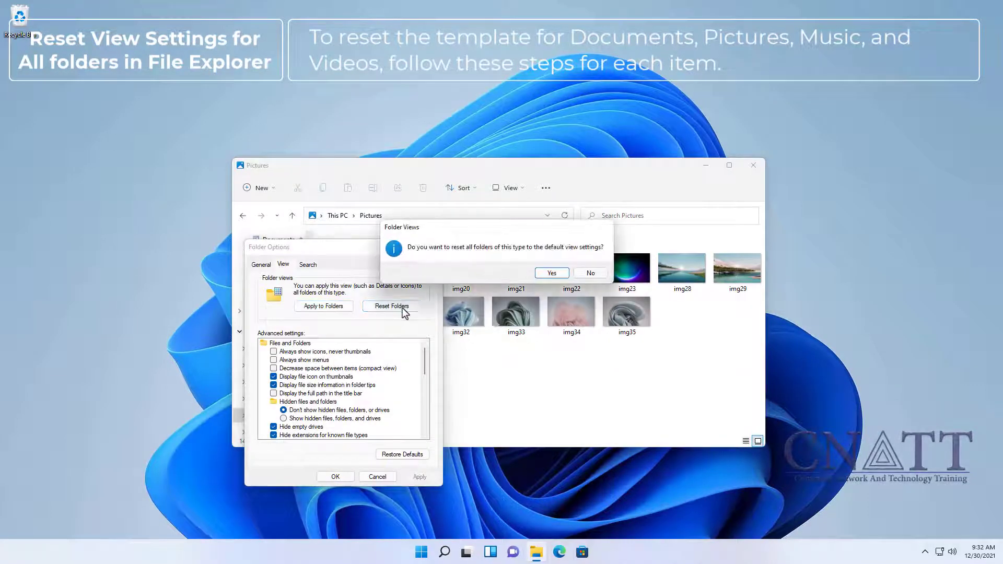
left_click(542, 276)
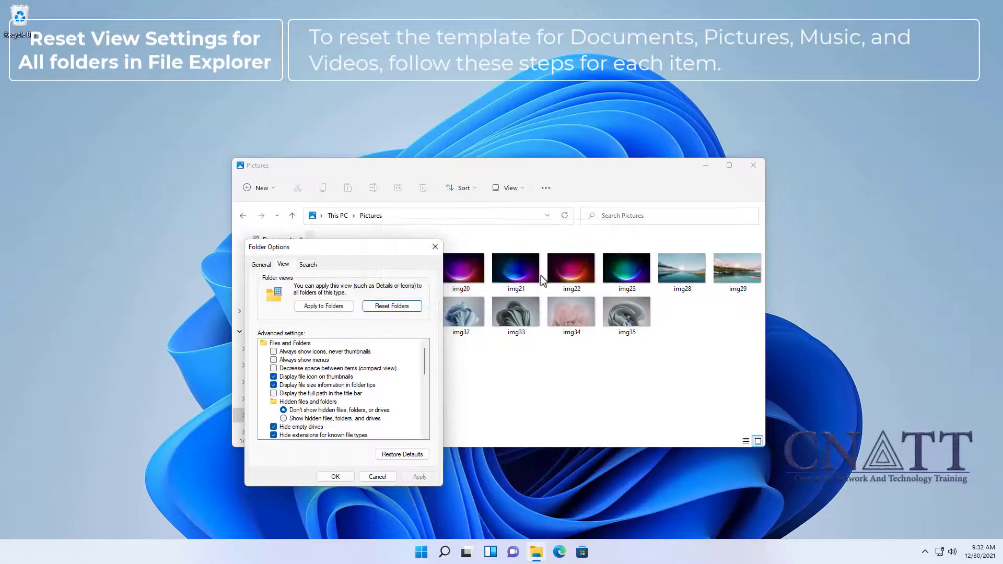
left_click(337, 477)
Reset all folders of the Videos folder's type to the default view settings and return to This PC
left_click(292, 216)
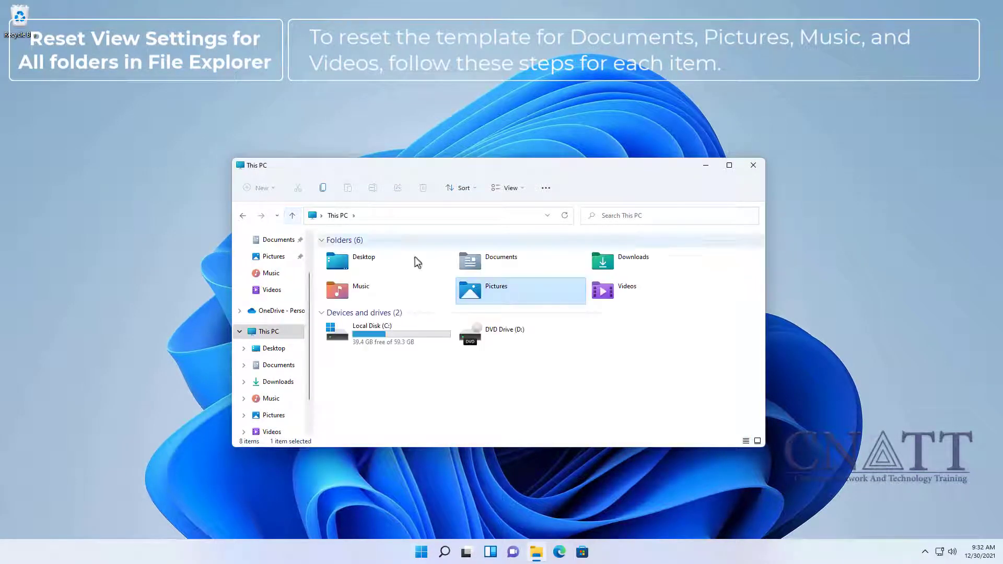
double_click(607, 293)
left_click(546, 189)
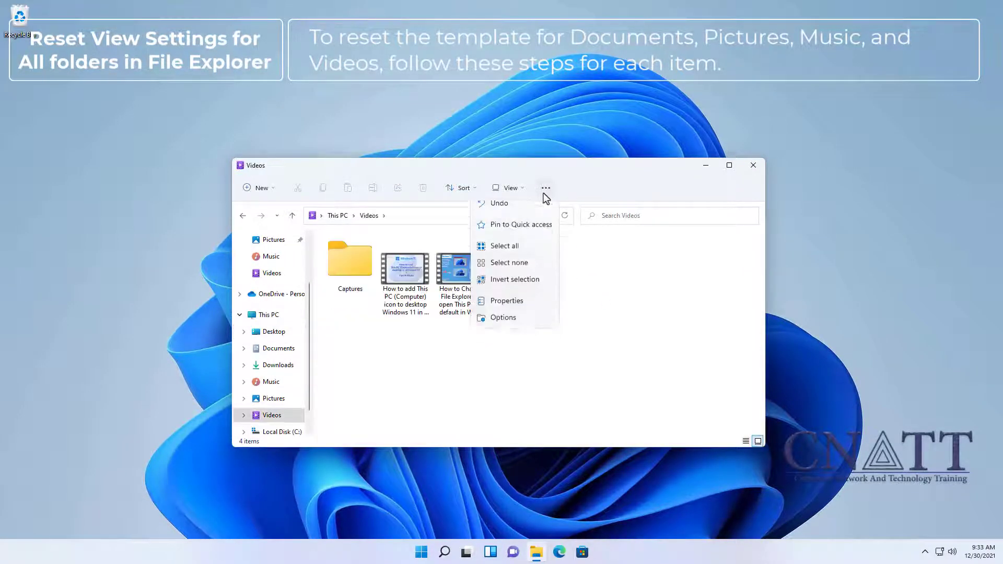
left_click(503, 325)
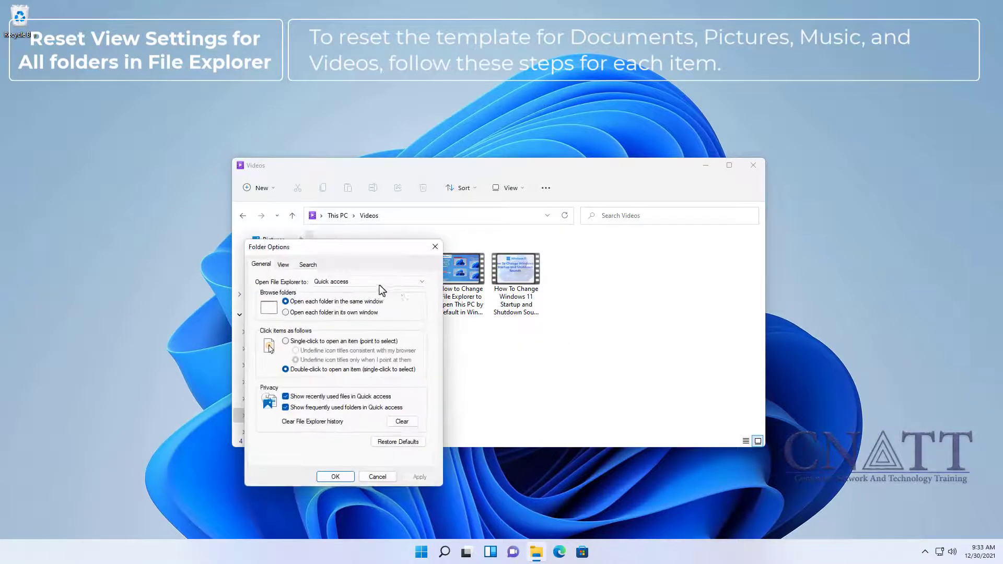
left_click(283, 264)
left_click(375, 307)
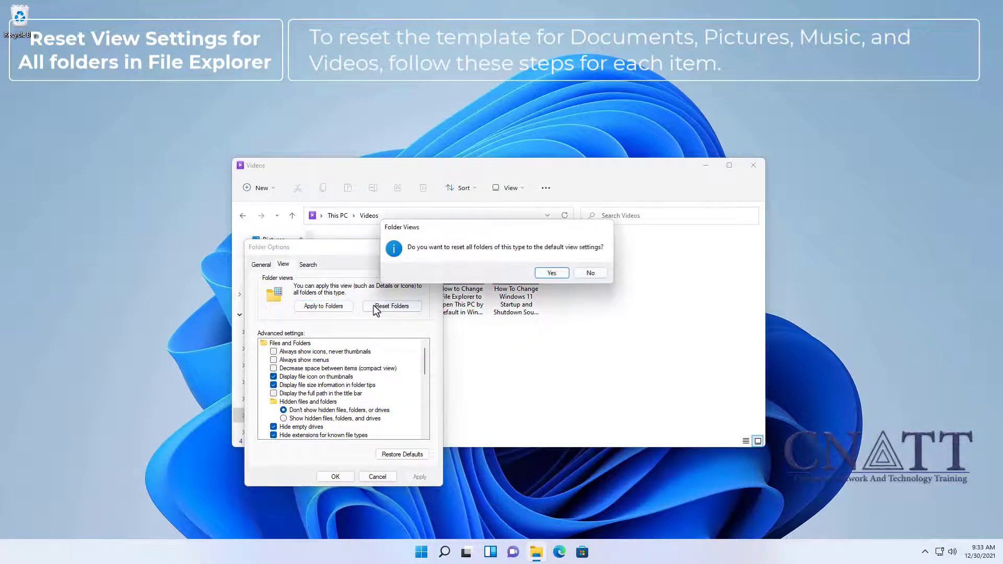
left_click(549, 273)
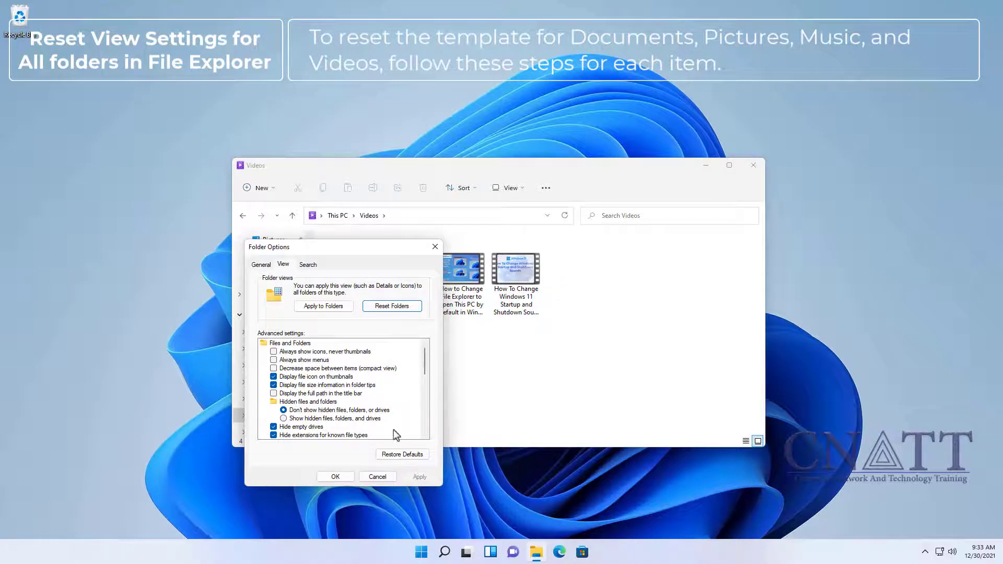
left_click(337, 477)
left_click(292, 216)
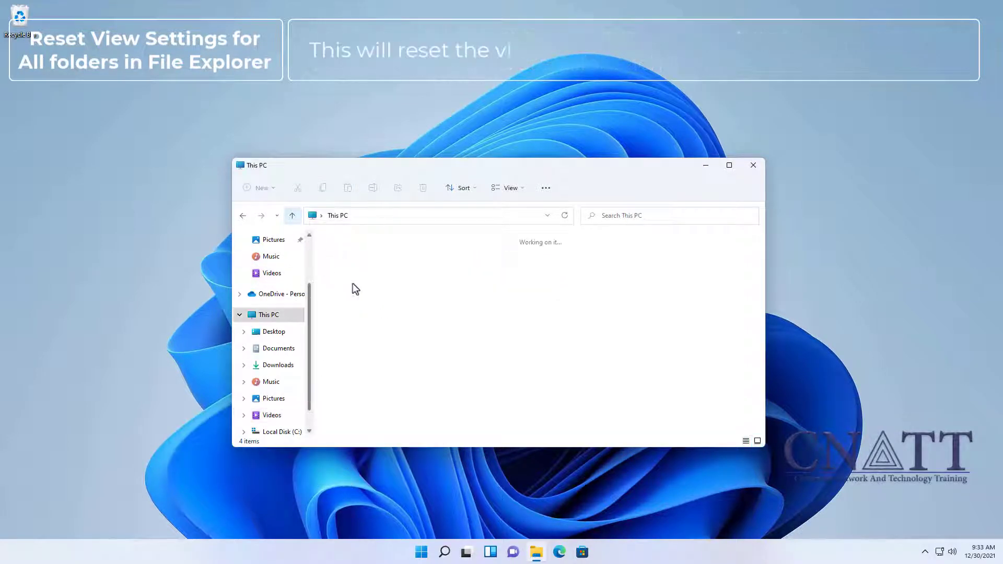
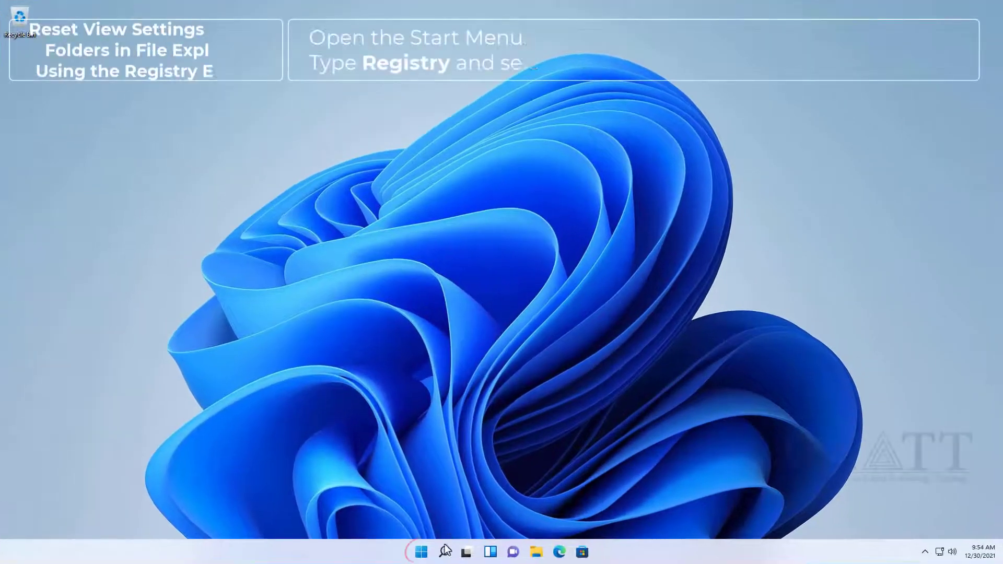
Search for "registry", open the Registry Editor and allow it to make changes to the device
left_click(423, 552)
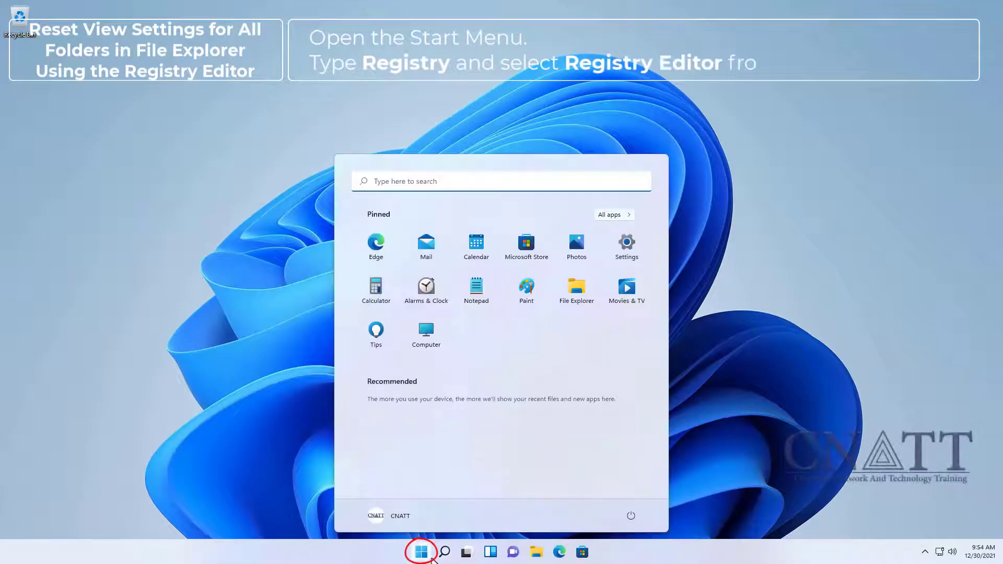
type("reg")
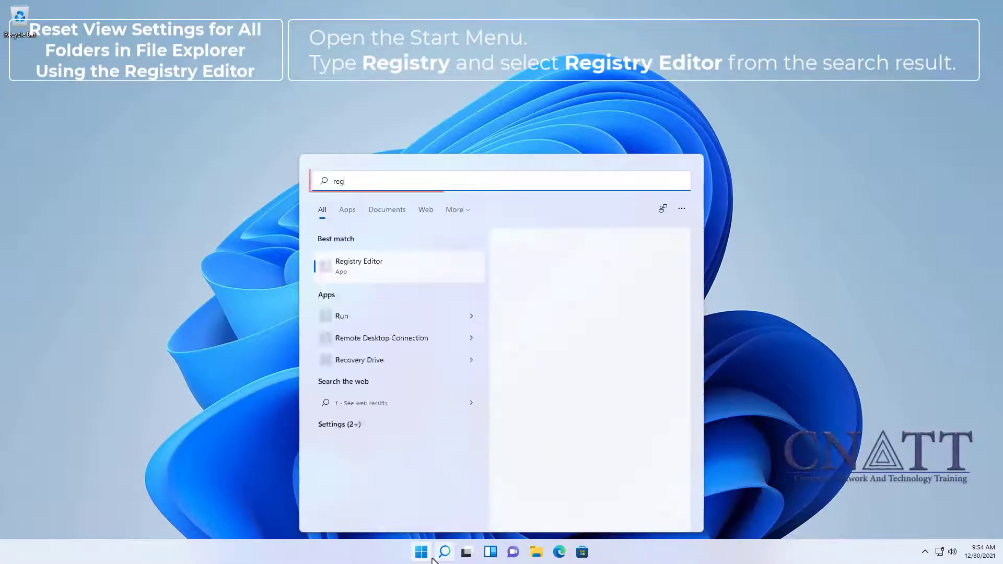
type("istry")
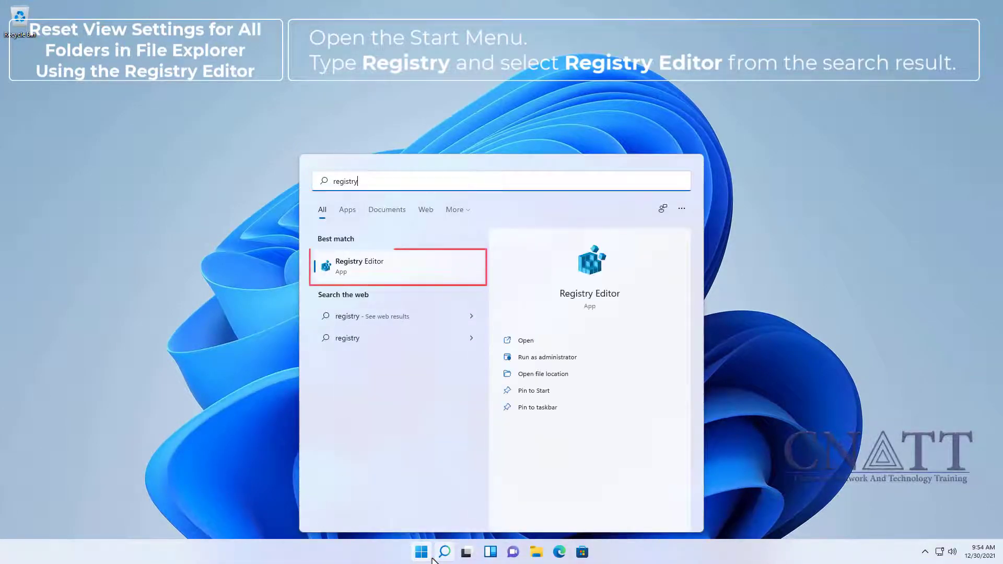
left_click(362, 274)
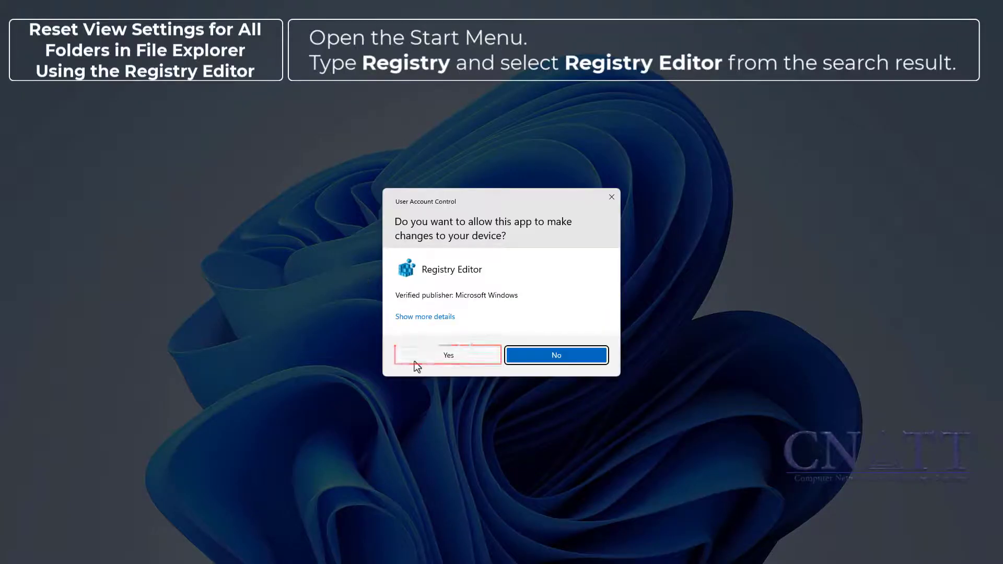
left_click(415, 361)
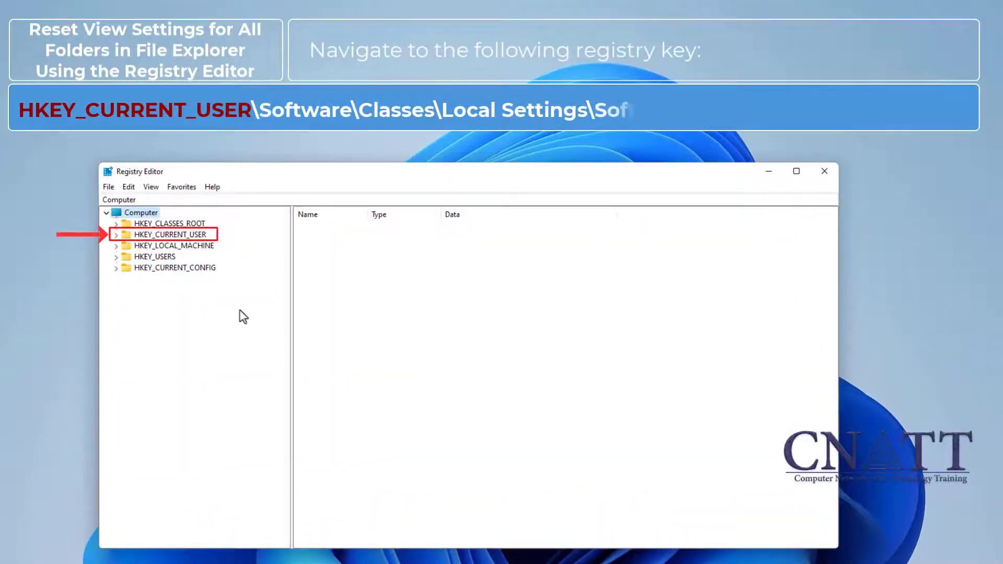
Expand the registry tree down to HKEY_CURRENT_USER\Software\Classes\Local Settings\Software\Microsoft\Windows\Shell to reveal its subkeys
left_click(116, 236)
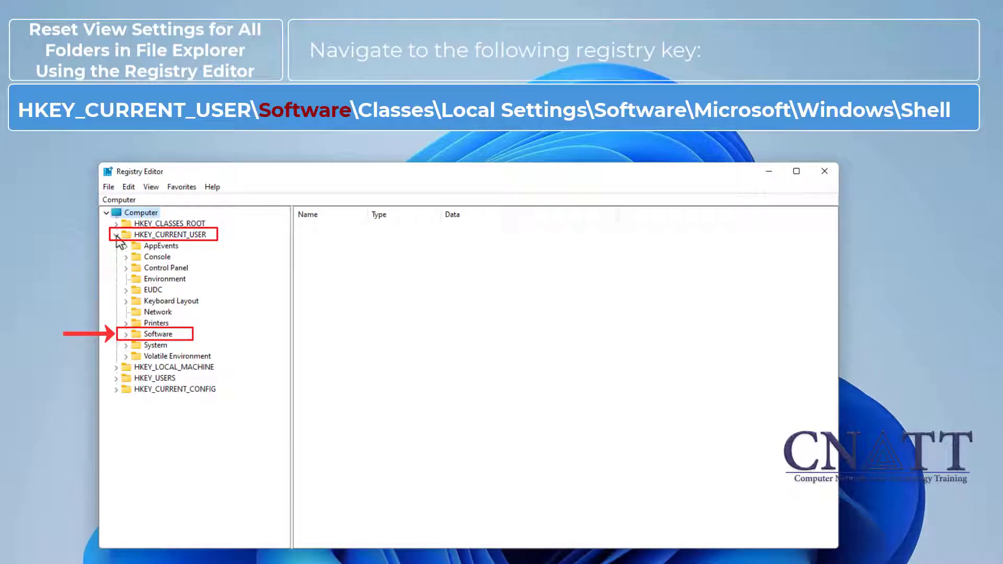
left_click(126, 335)
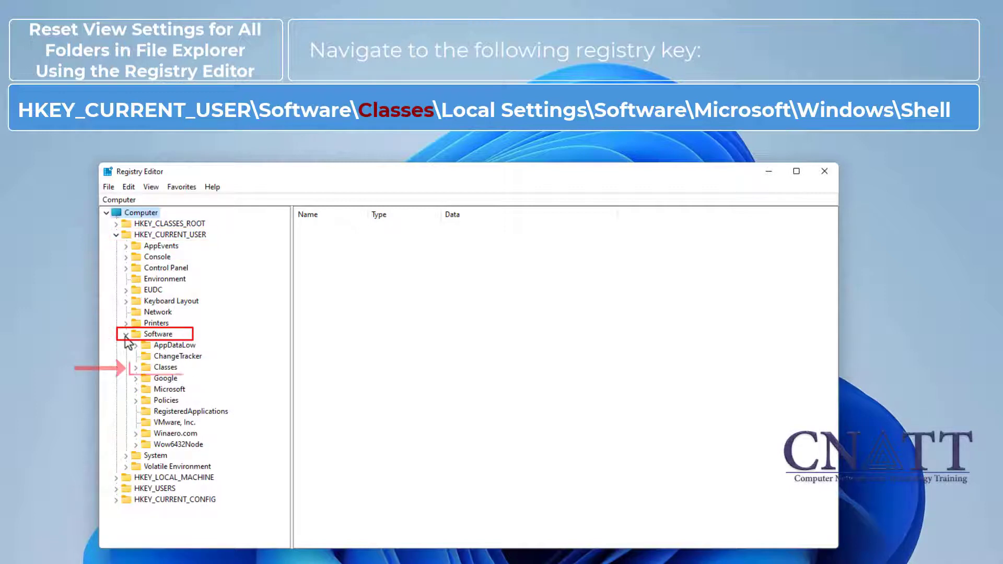
left_click(135, 367)
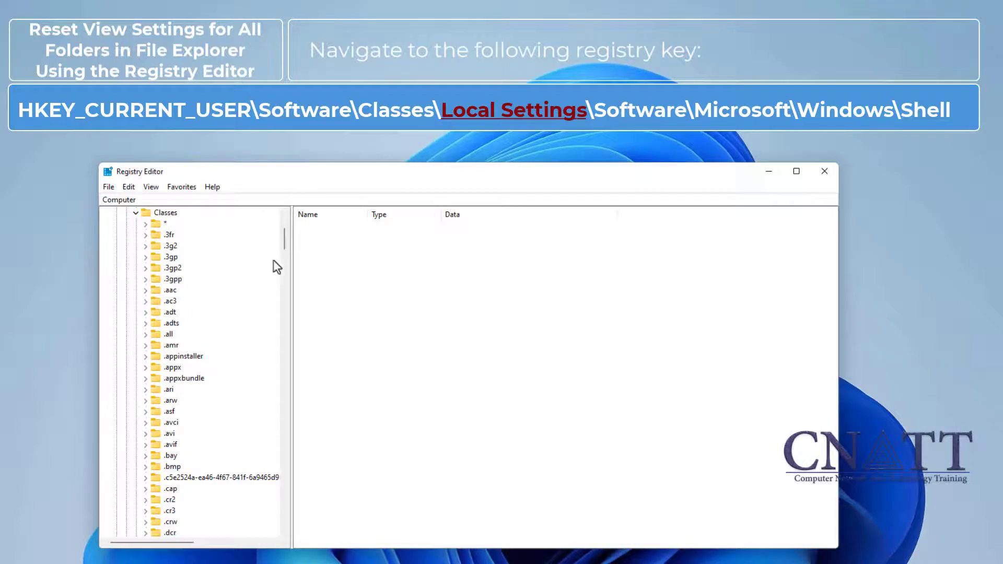
left_click_drag(283, 239, 277, 448)
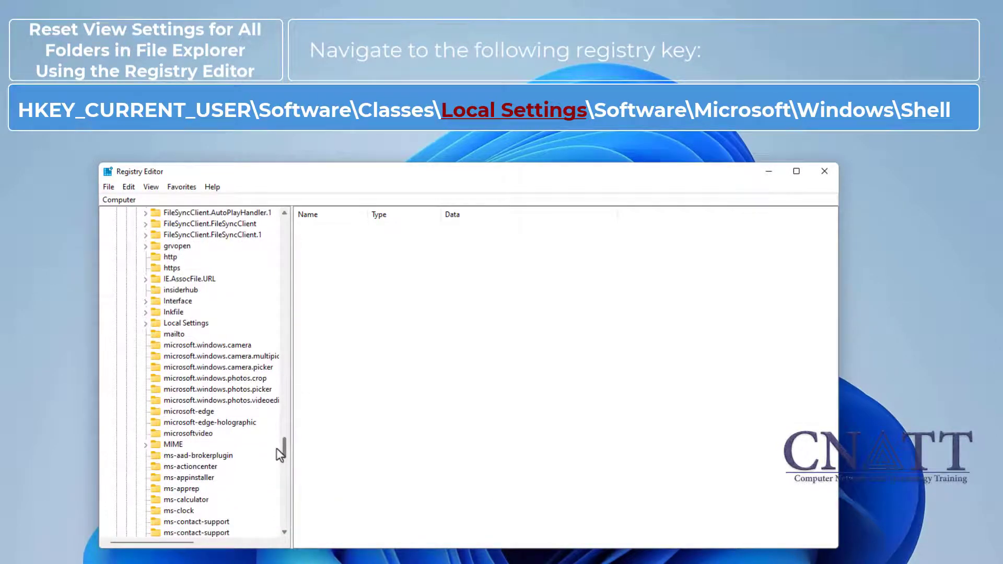
left_click(145, 324)
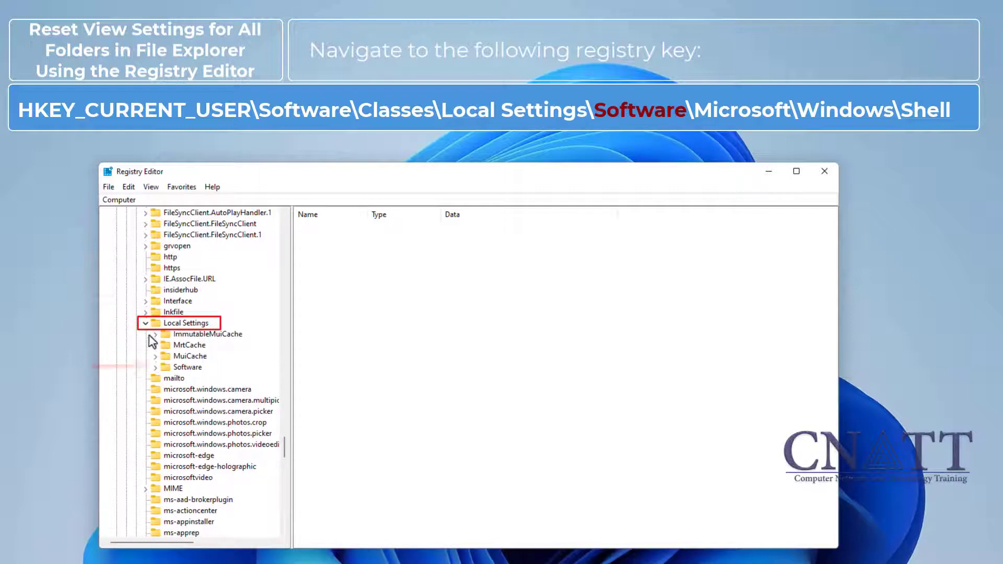
left_click(156, 367)
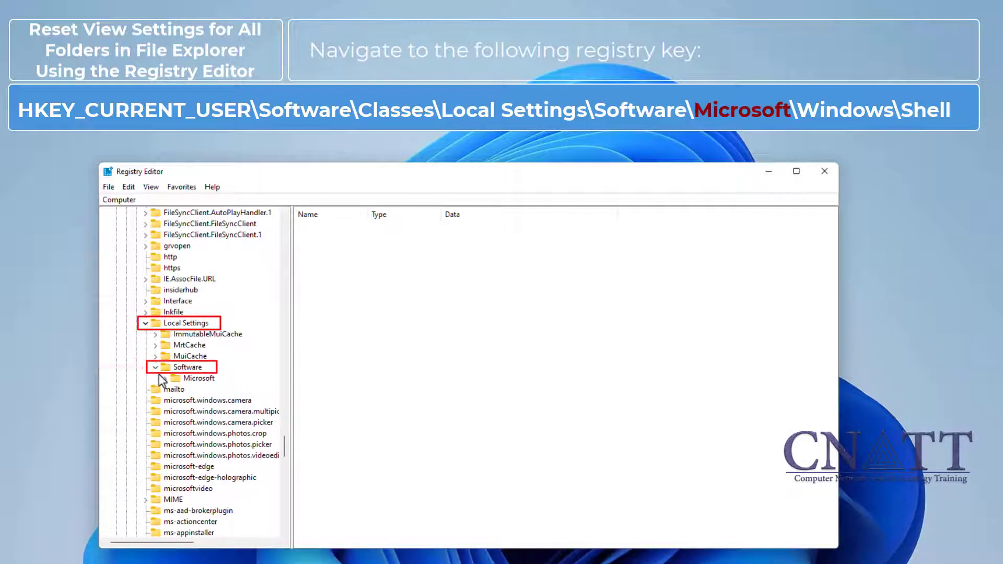
left_click(165, 379)
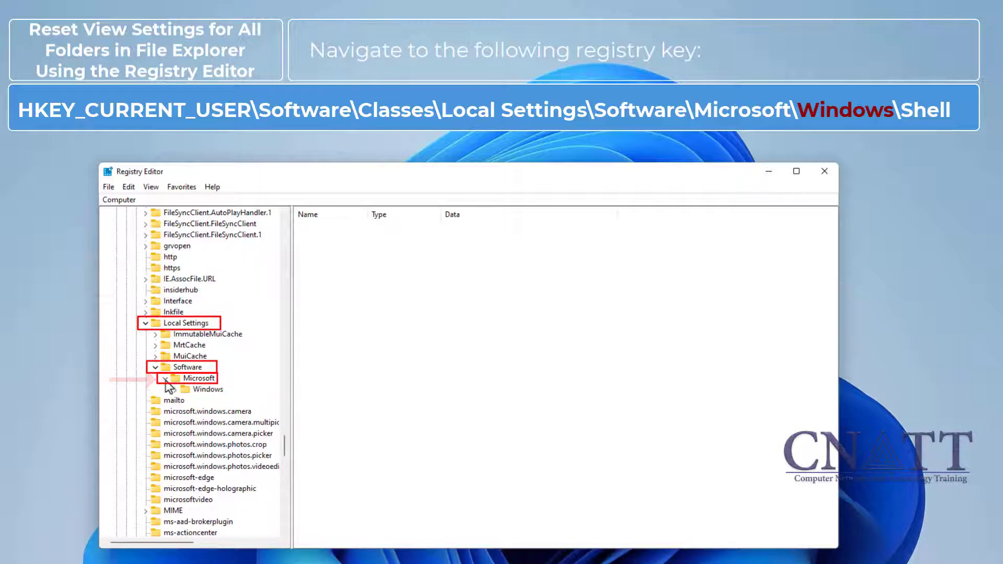
left_click(175, 390)
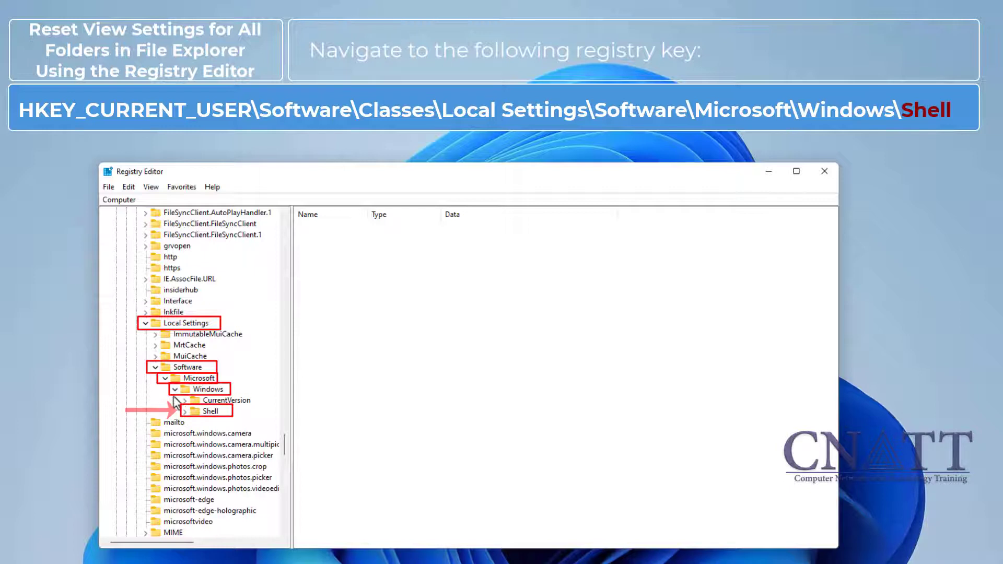
left_click(184, 411)
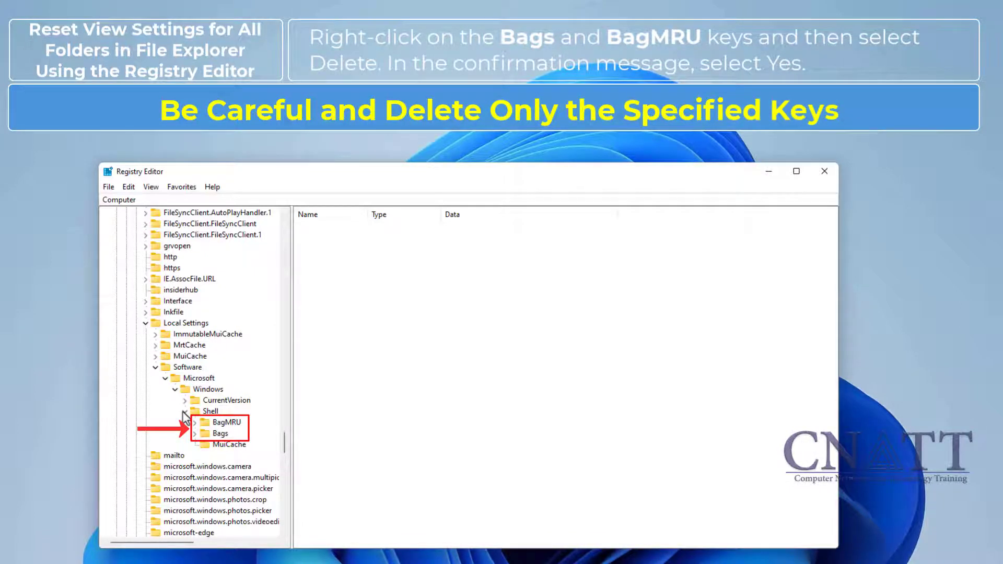
Delete the Bags and BagMRU keys under Shell, confirming each deletion, and close the Registry Editor
right_click(209, 436)
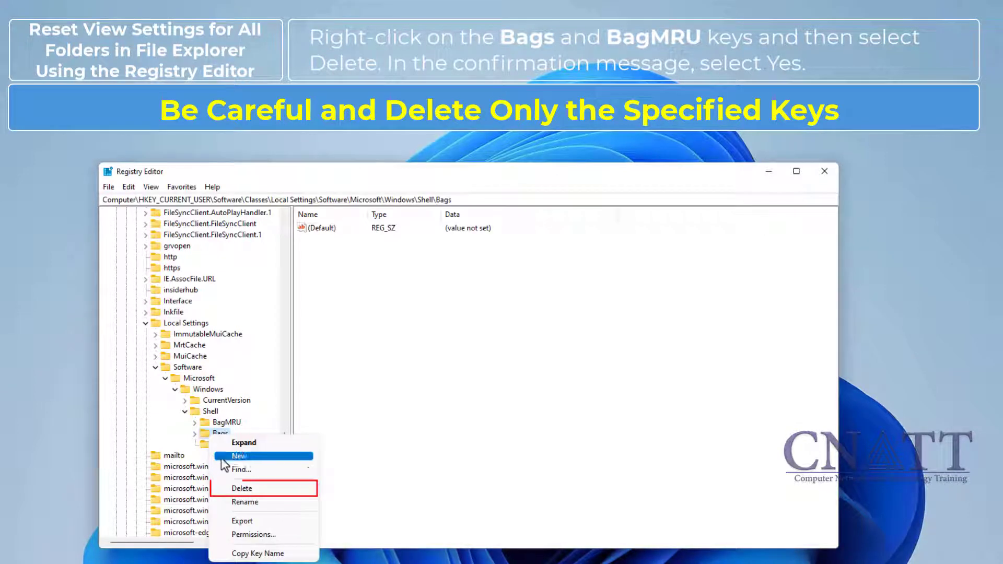
left_click(243, 488)
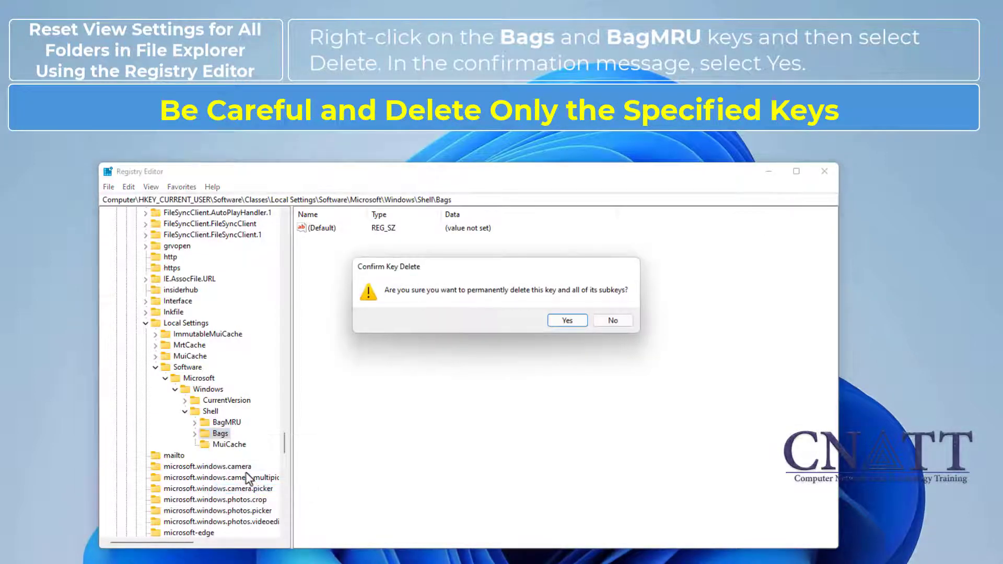
left_click(569, 321)
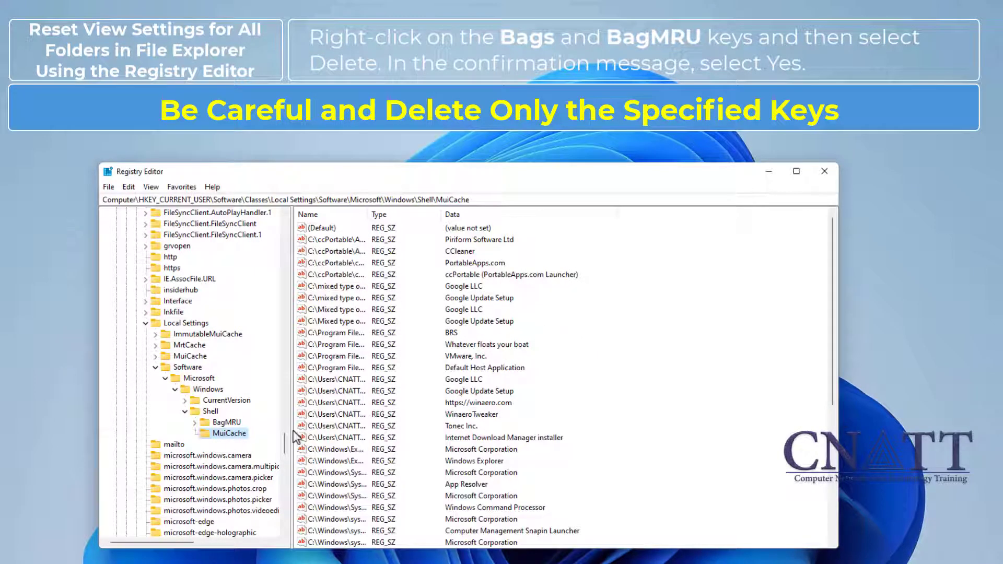
right_click(206, 425)
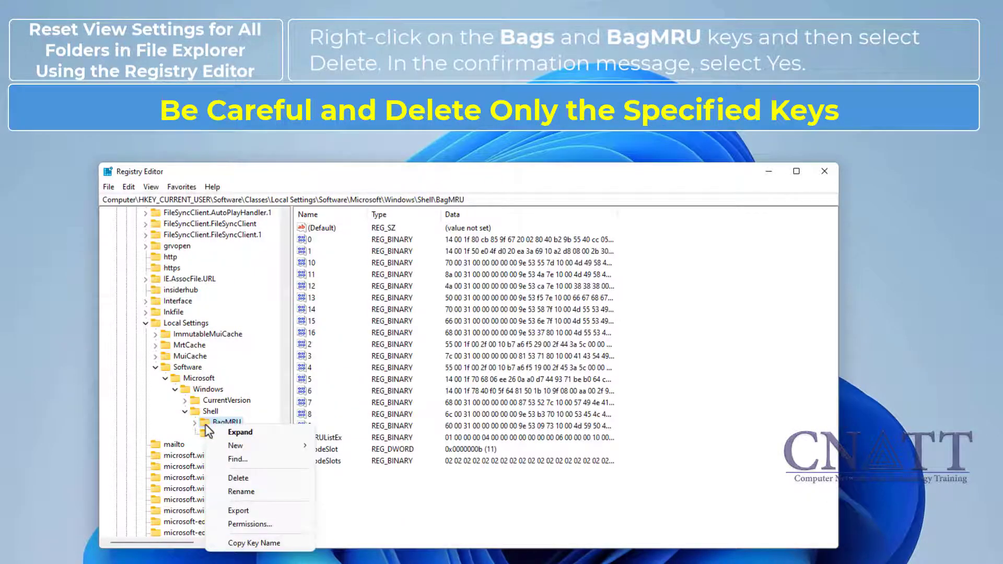
left_click(253, 479)
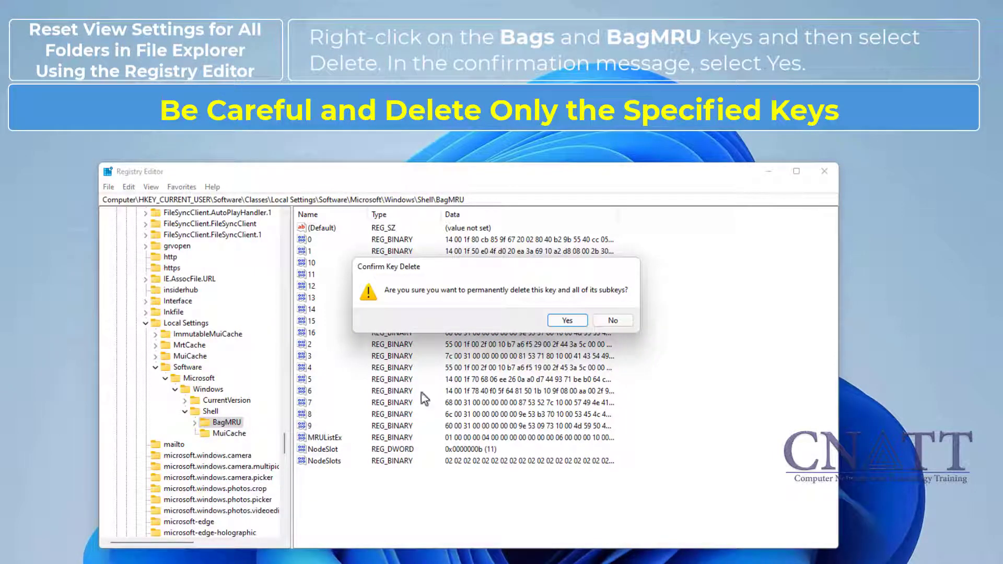
left_click(557, 323)
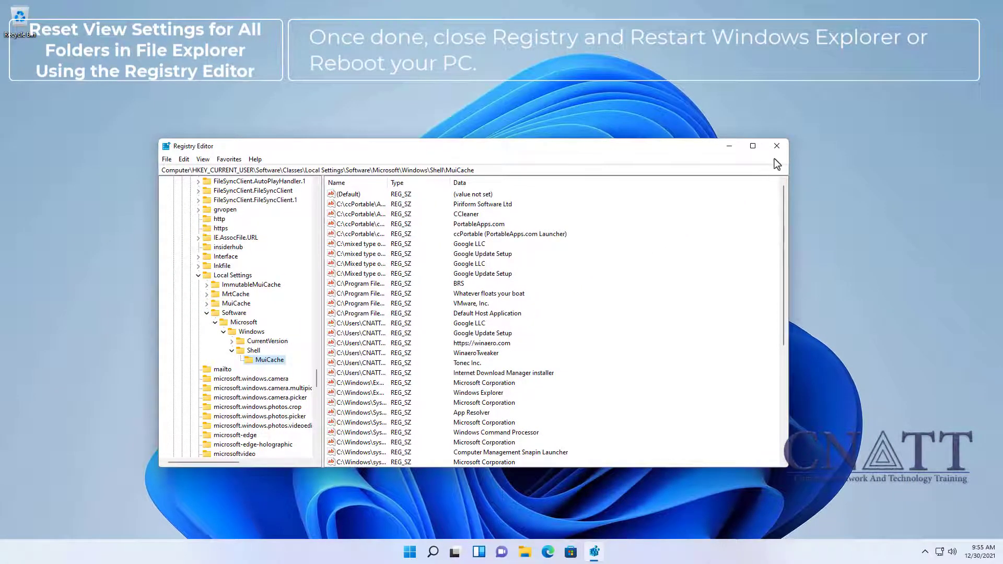
left_click(785, 149)
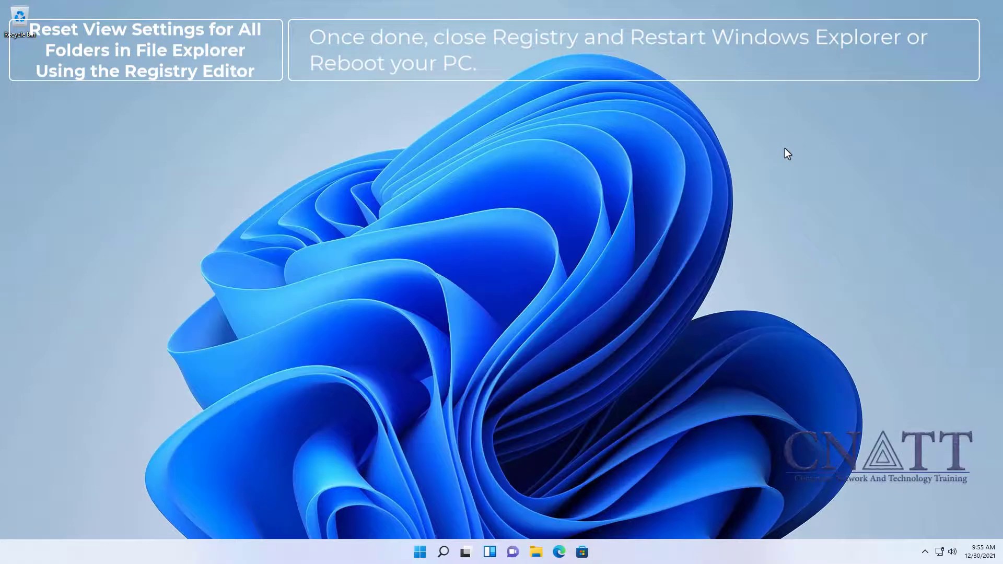
With a File Explorer window open, restart the Windows Explorer process from Task Manager and close Task Manager
left_click(538, 553)
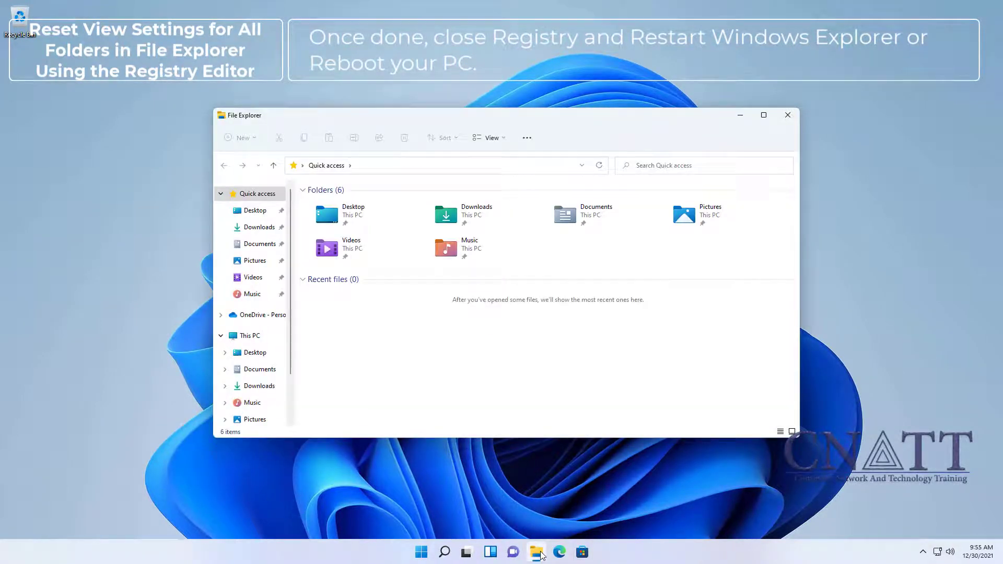
right_click(422, 551)
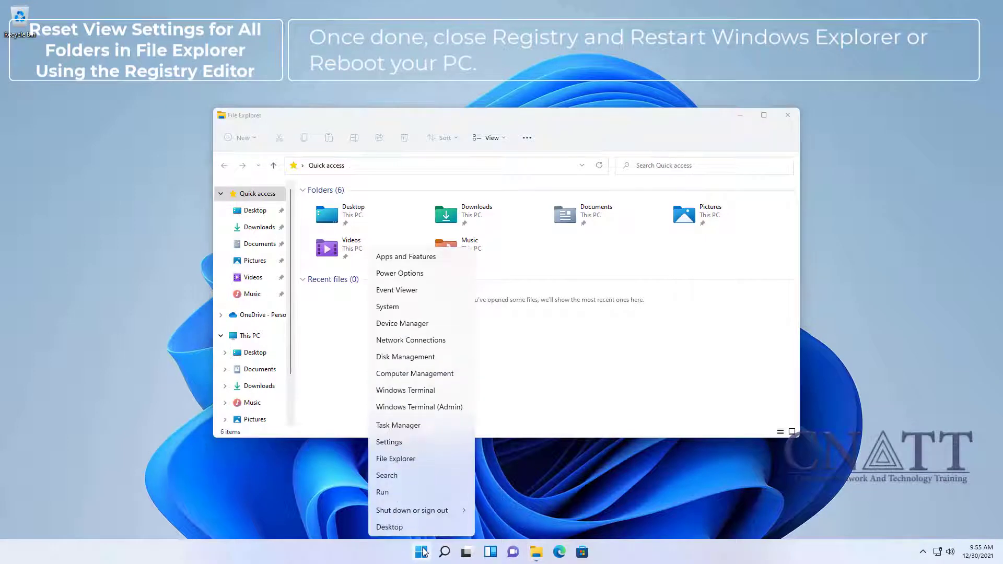
left_click(418, 429)
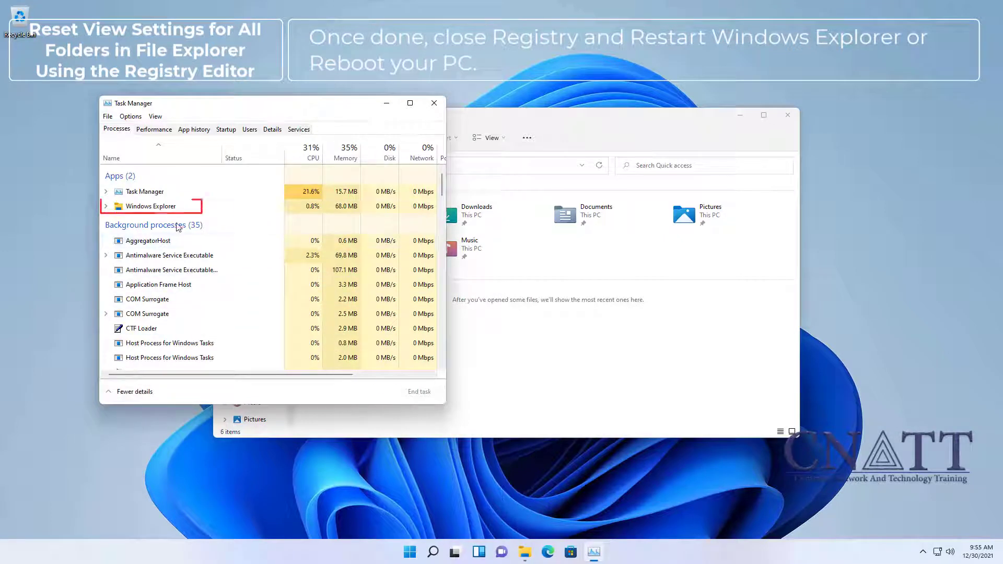
right_click(172, 209)
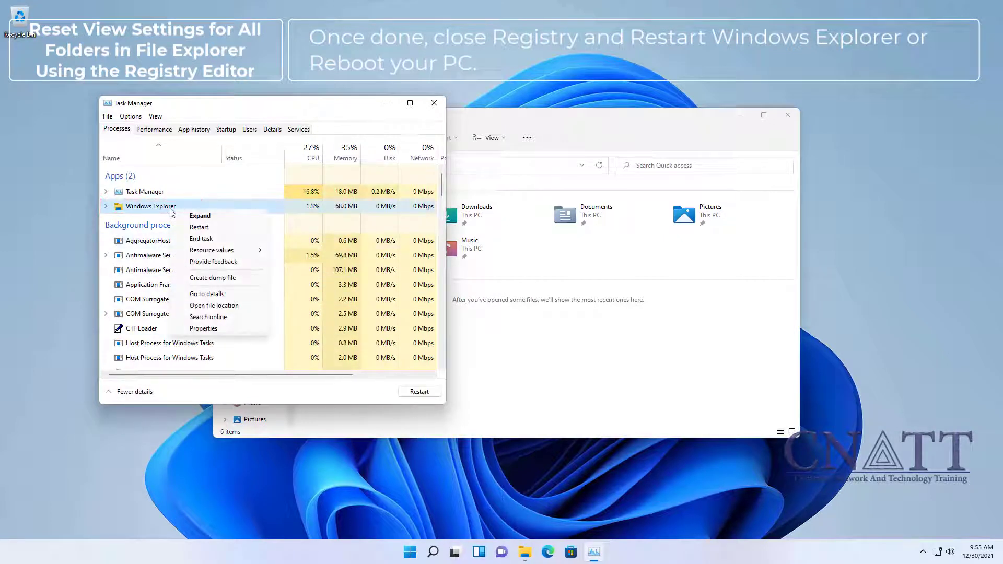
left_click(217, 230)
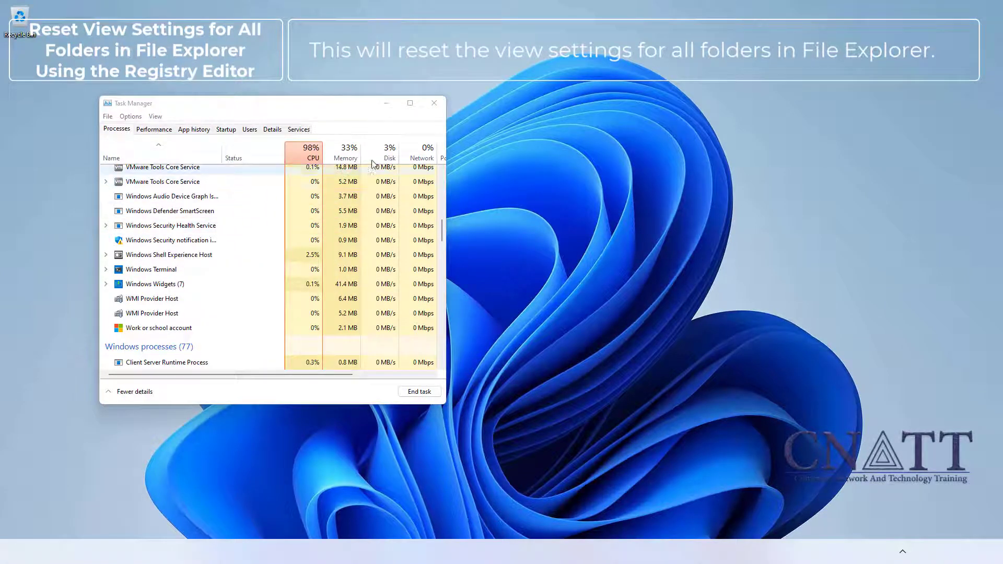
left_click(445, 106)
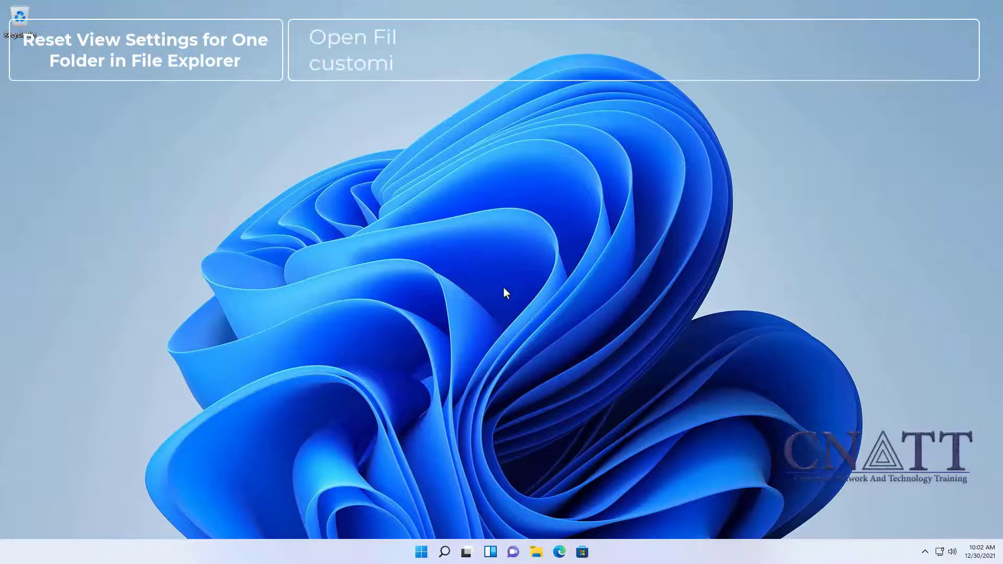
Open File Explorer and go through This PC and Local Disk (C:) into the CNATT folder
left_click(536, 552)
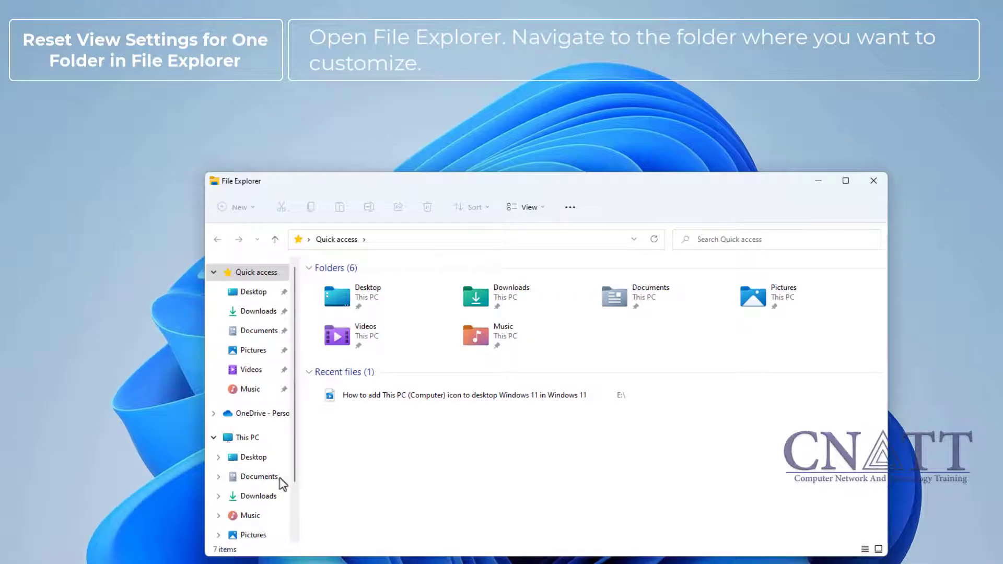
left_click(232, 441)
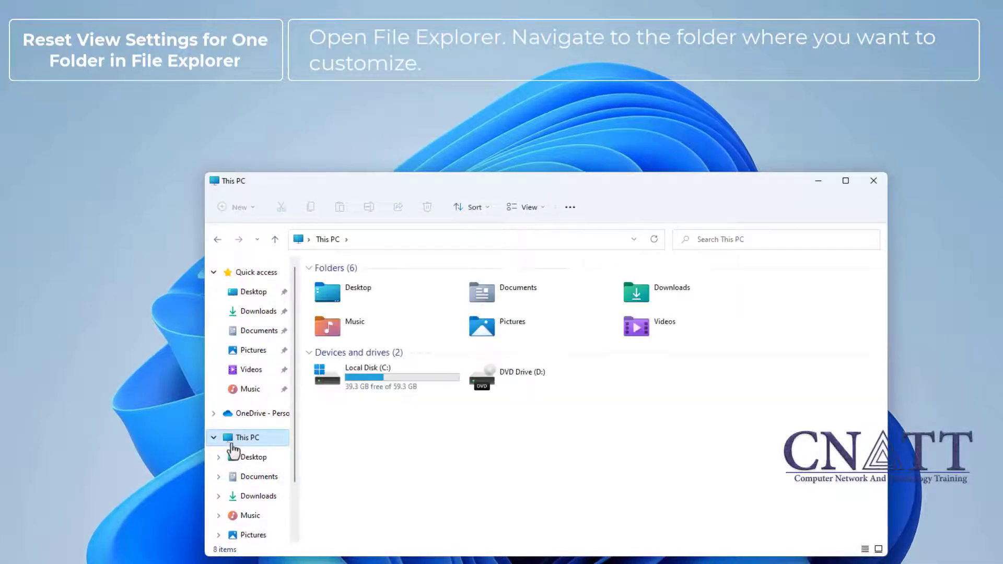
double_click(428, 381)
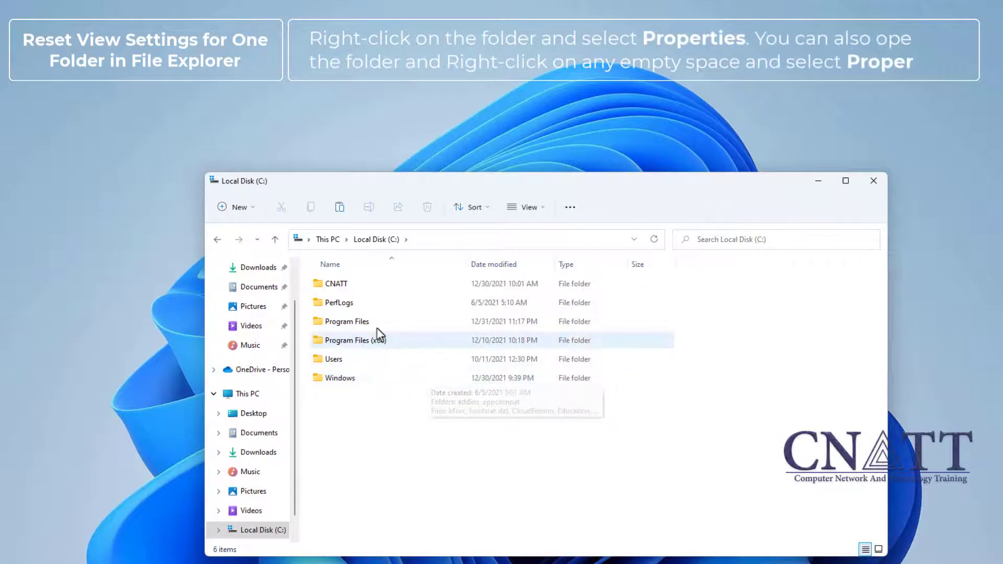
right_click(349, 287)
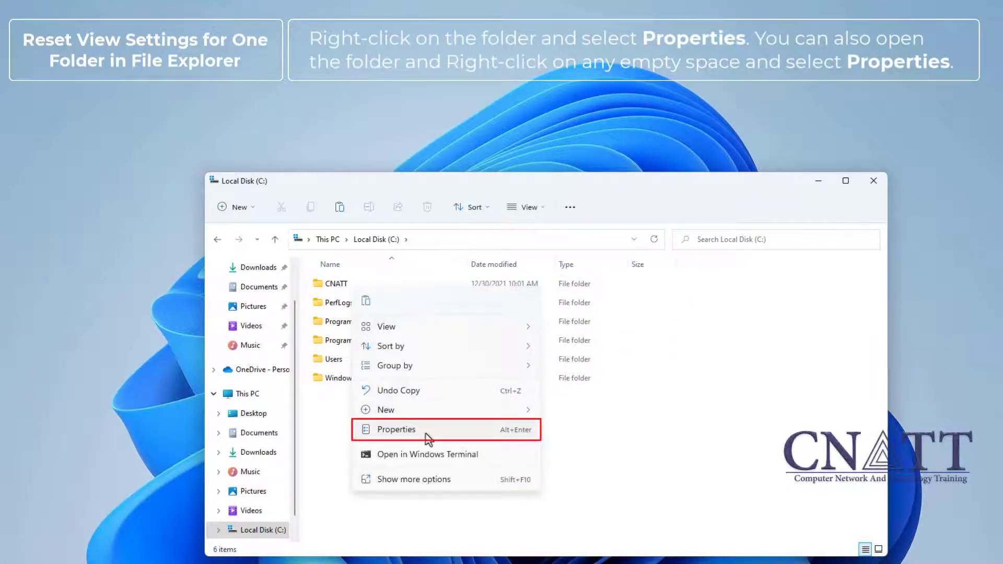
left_click(337, 287)
double_click(337, 286)
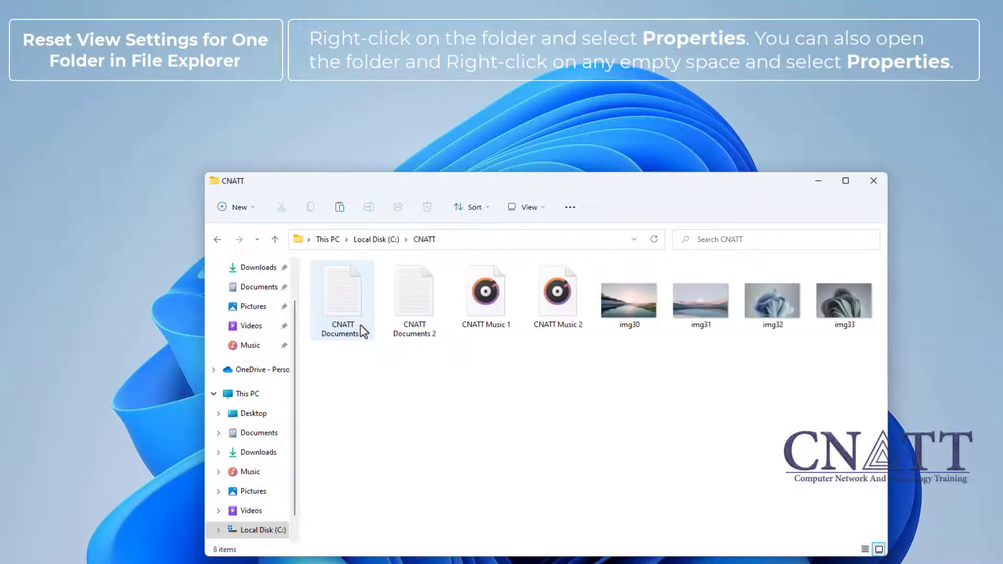
In the CNATT folder's properties, optimize the folder for General items and apply the change
right_click(521, 443)
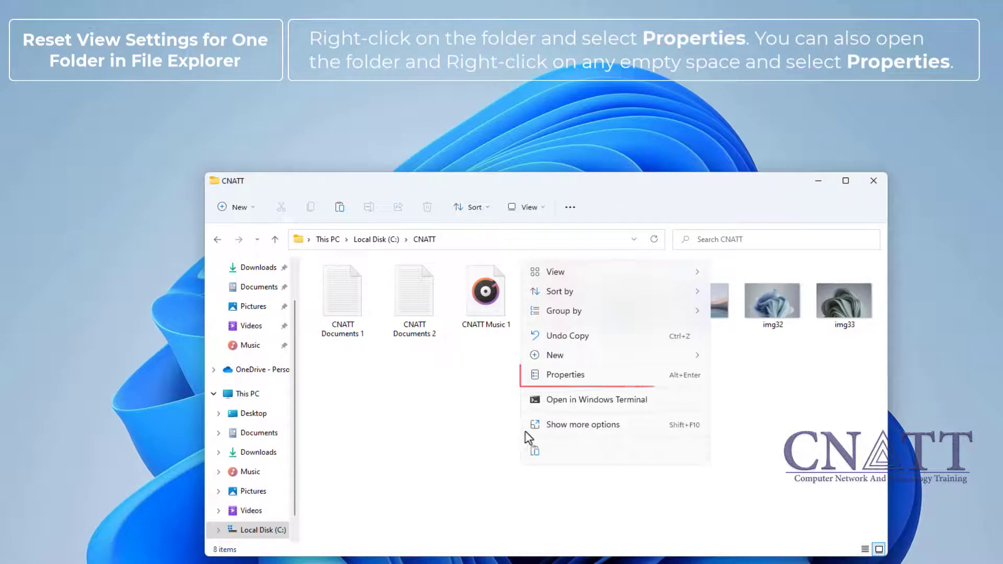
left_click(586, 376)
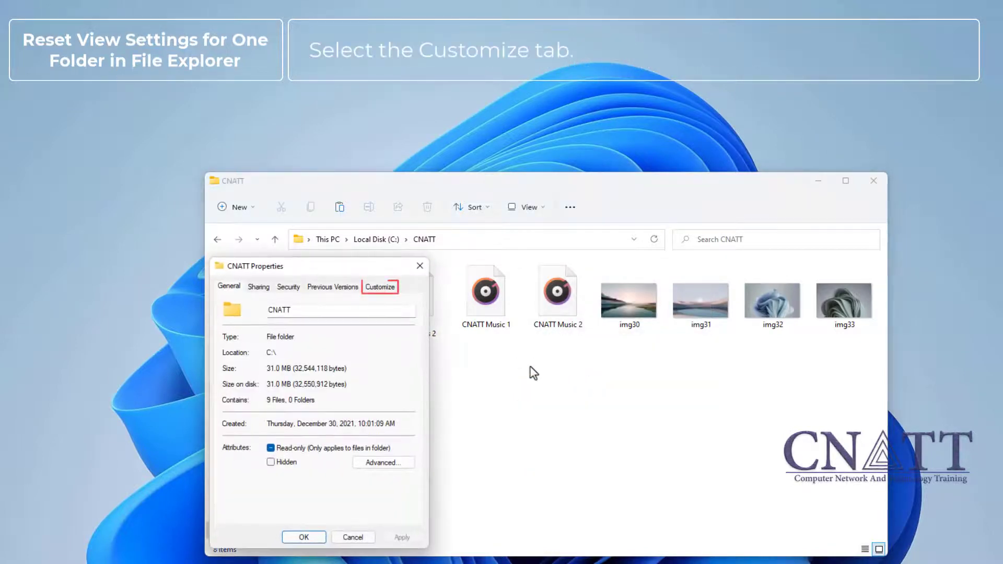
left_click(381, 288)
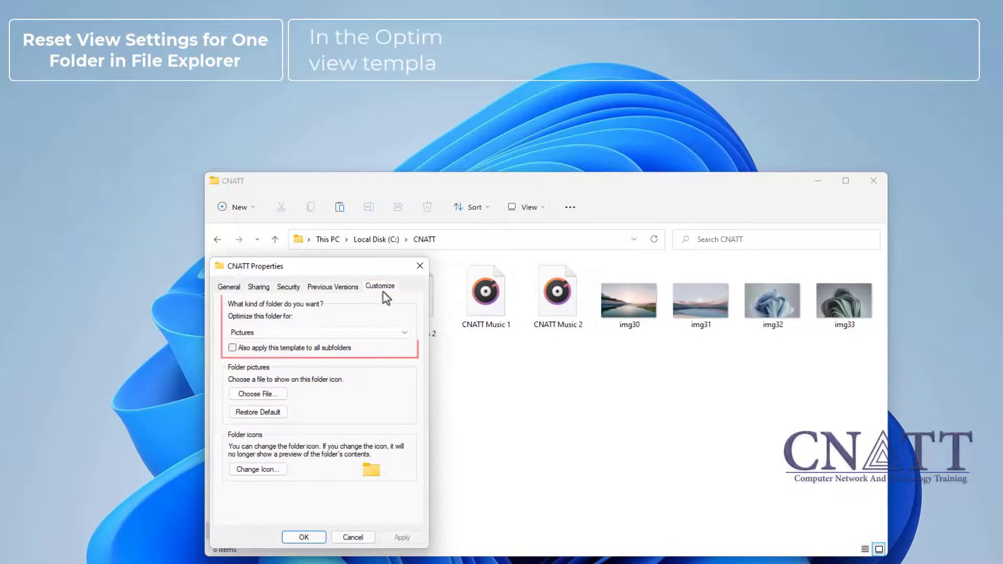
left_click(405, 332)
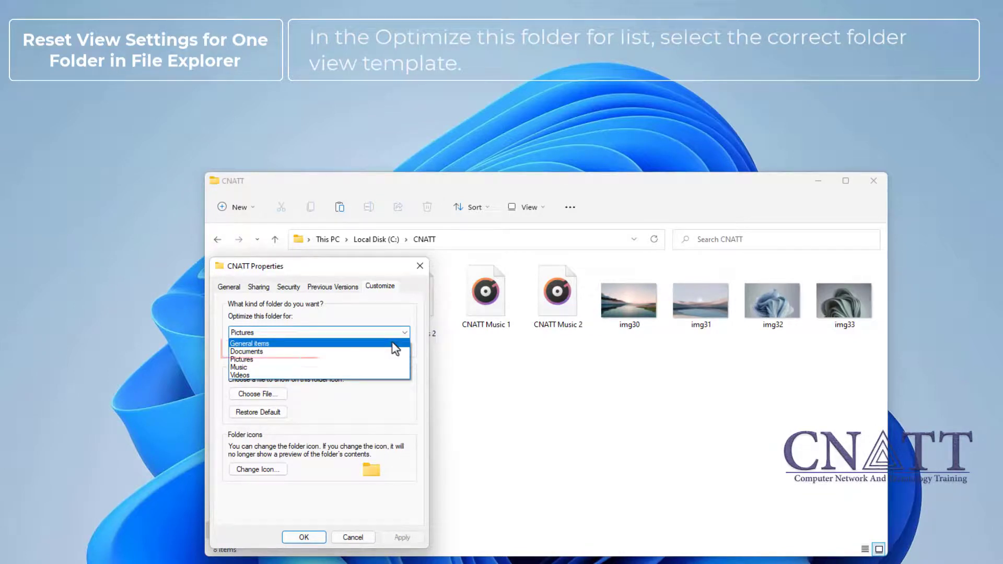
left_click(395, 344)
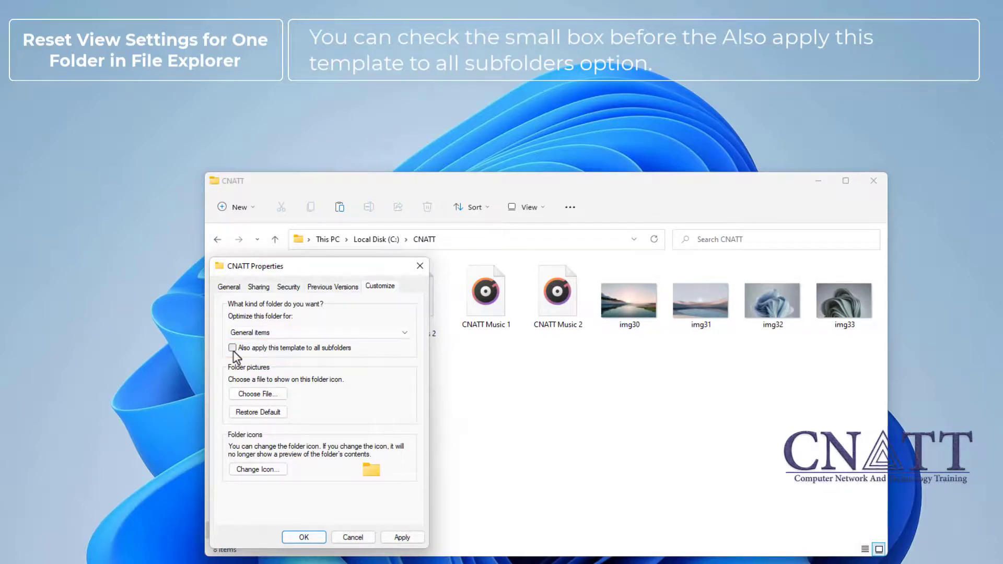
left_click(412, 541)
left_click(304, 537)
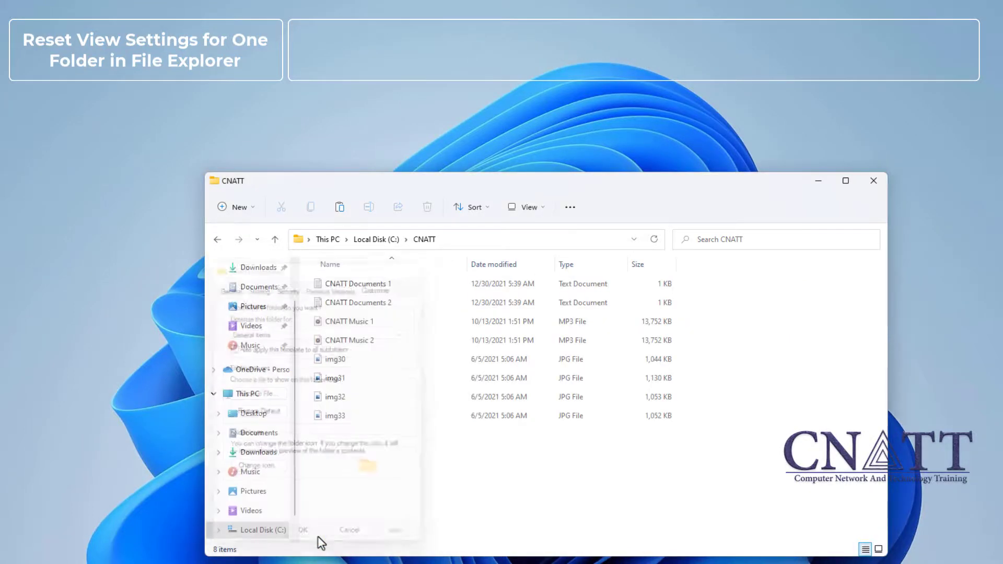